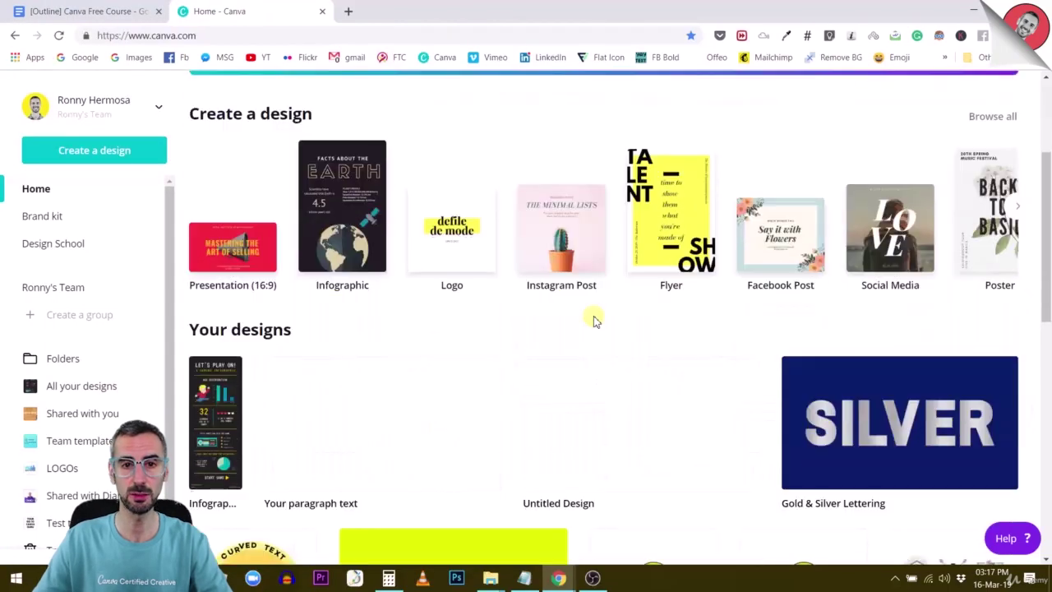
Create a new blank Presentation (16:9) design from the Canva home page.
scroll(598, 319, "up", 3)
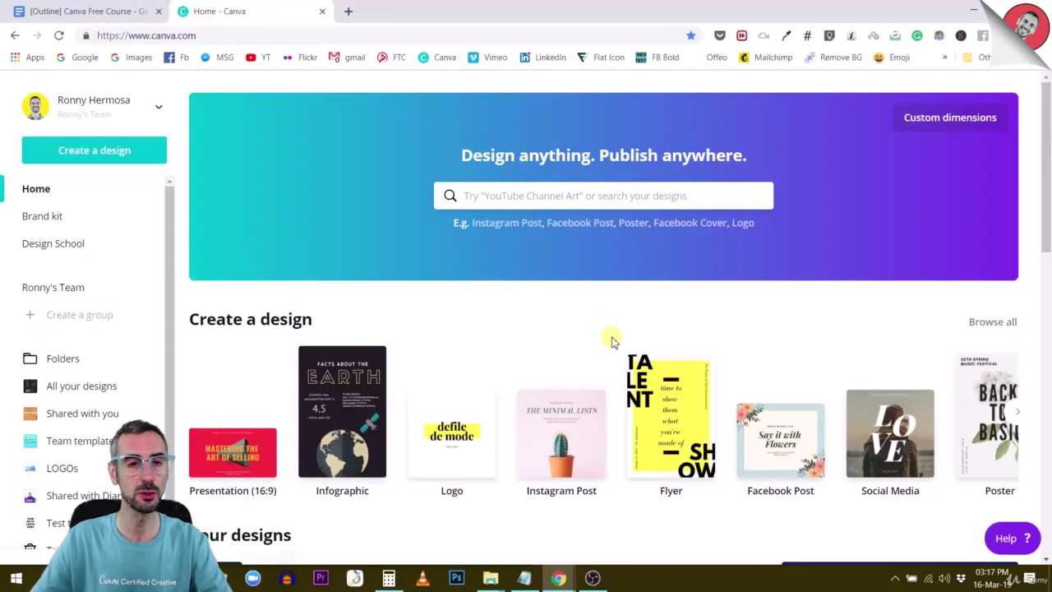
scroll(324, 400, "down", 4)
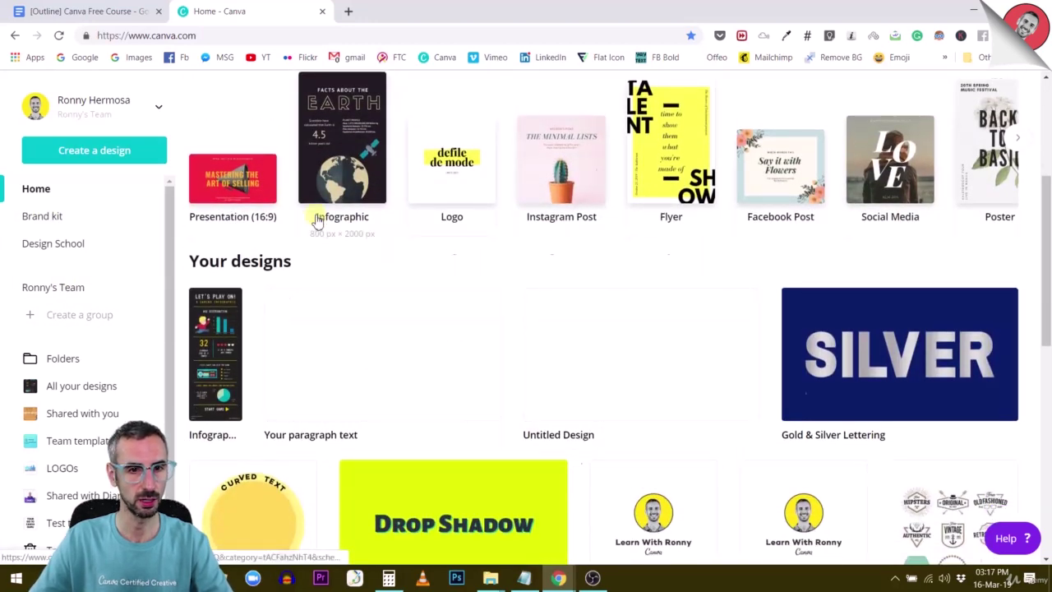
scroll(318, 216, "up", 4)
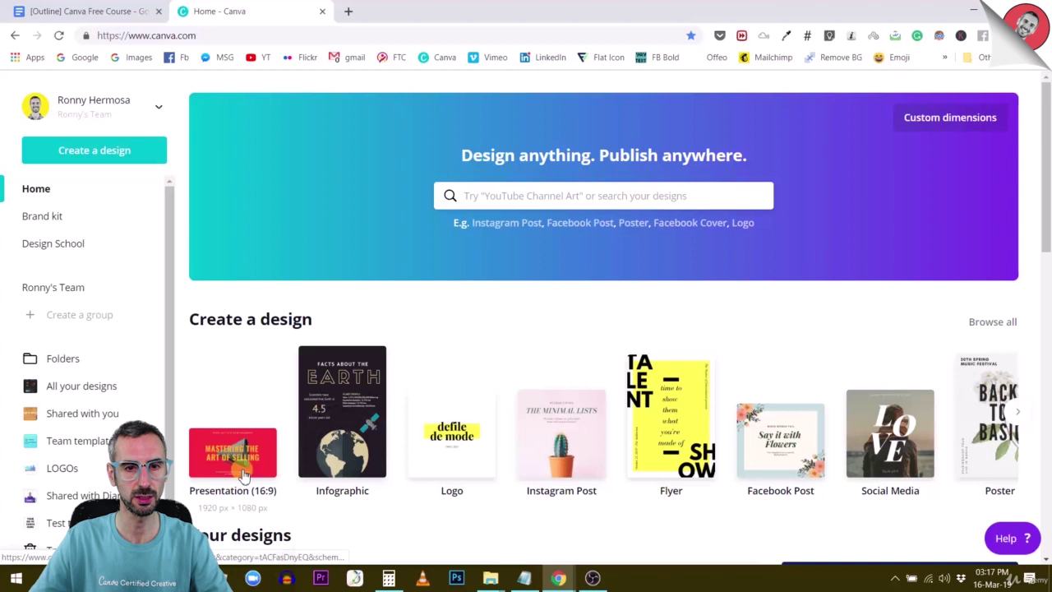
left_click(243, 474)
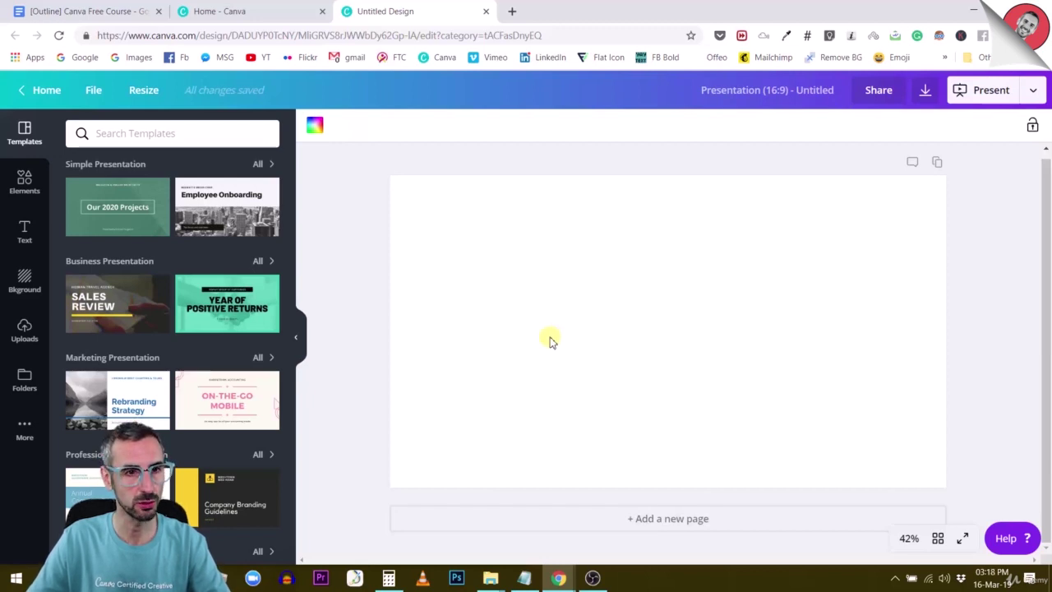
Switch the side panel back and forth between Templates and Elements.
left_click(135, 134)
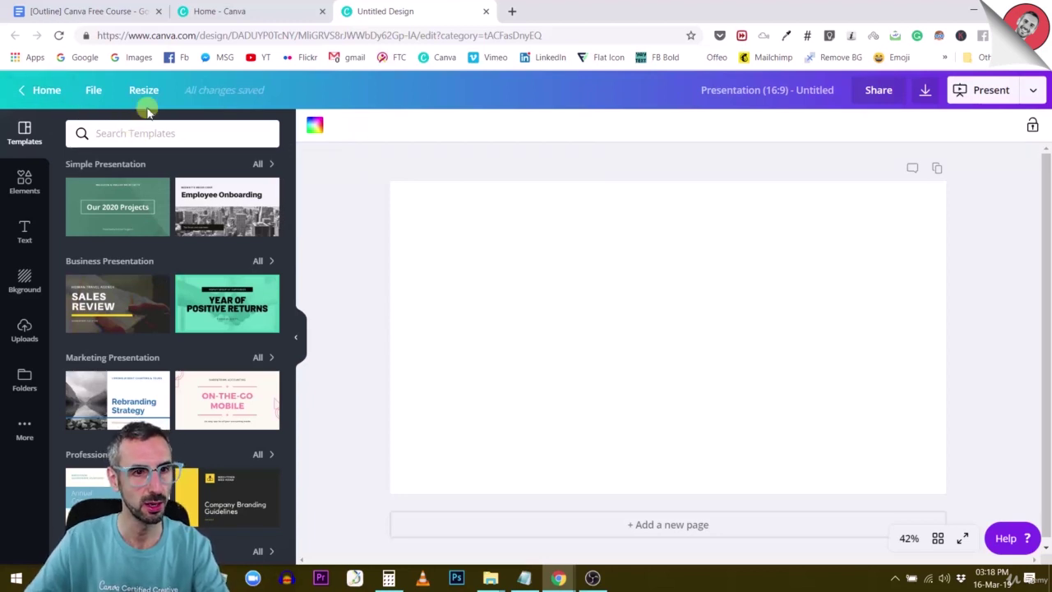
left_click(25, 179)
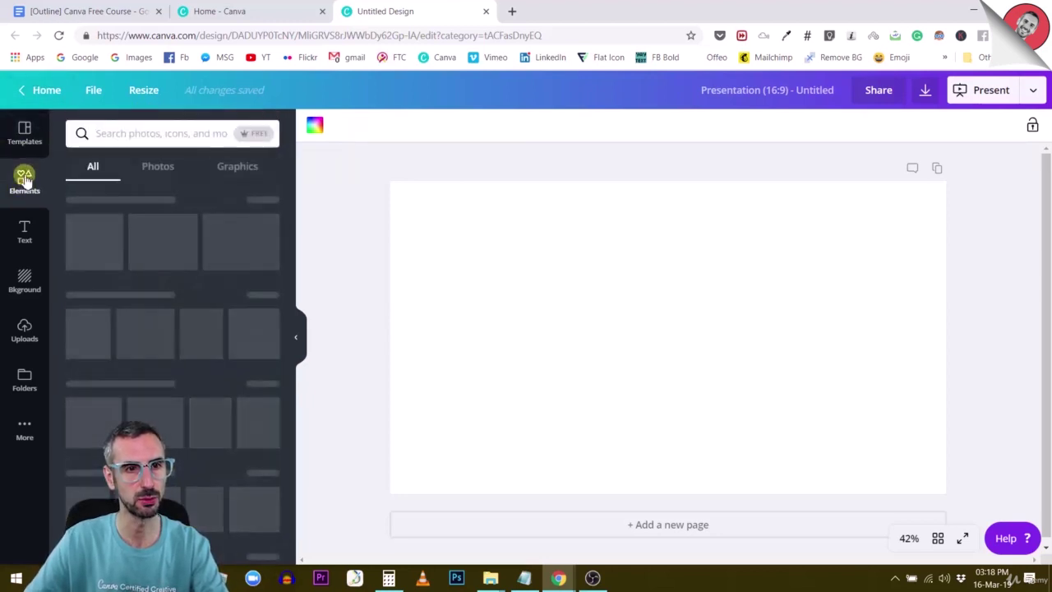
left_click(25, 134)
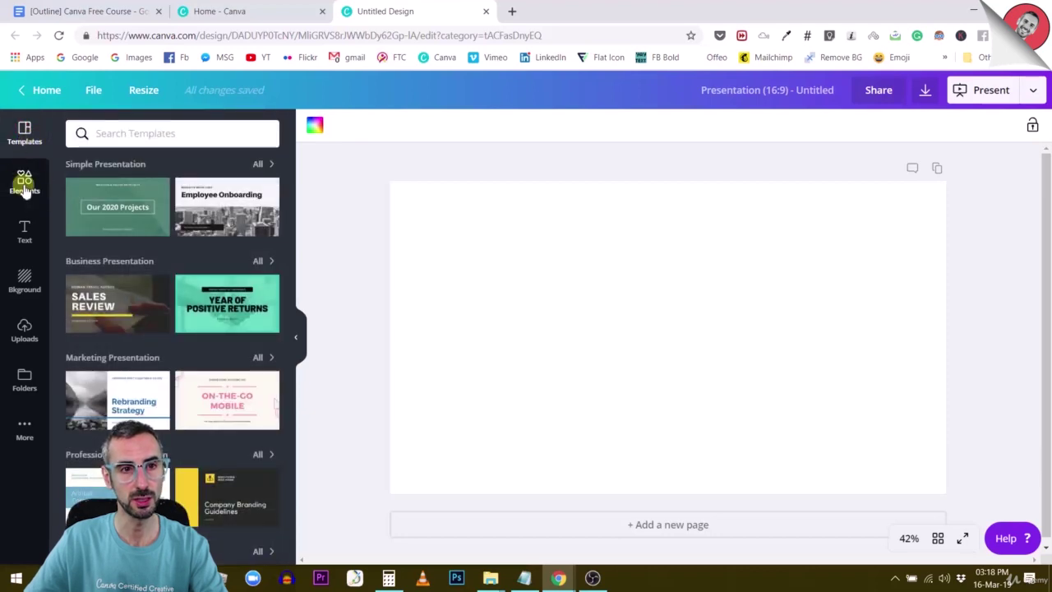
left_click(25, 185)
left_click(28, 133)
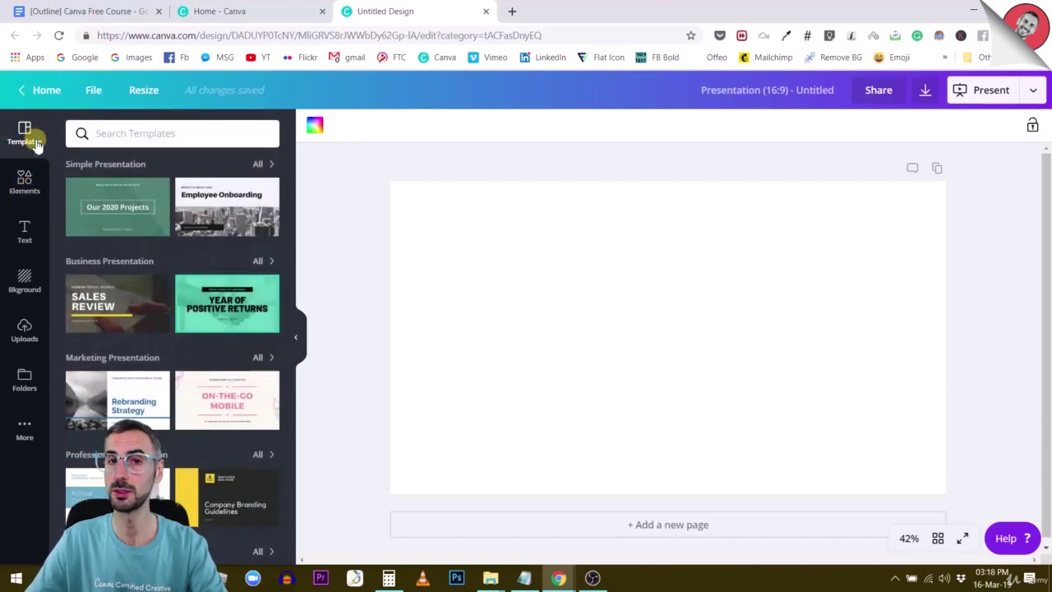
Search the Elements library for 'gradient' graphics.
left_click(24, 185)
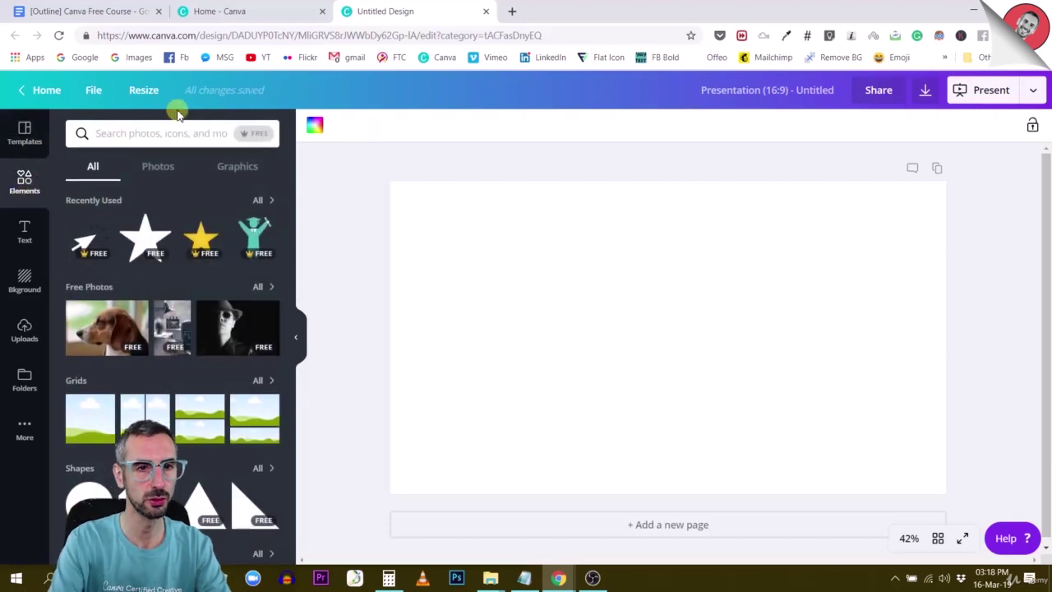
type("gradient")
key("Return")
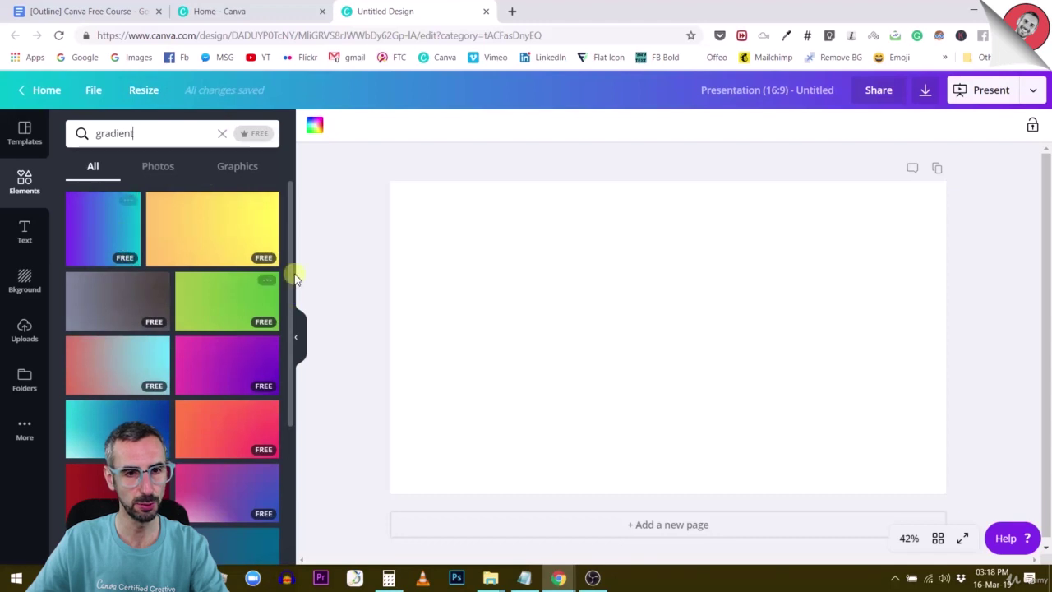
scroll(219, 353, "down", 3)
scroll(219, 329, "up", 3)
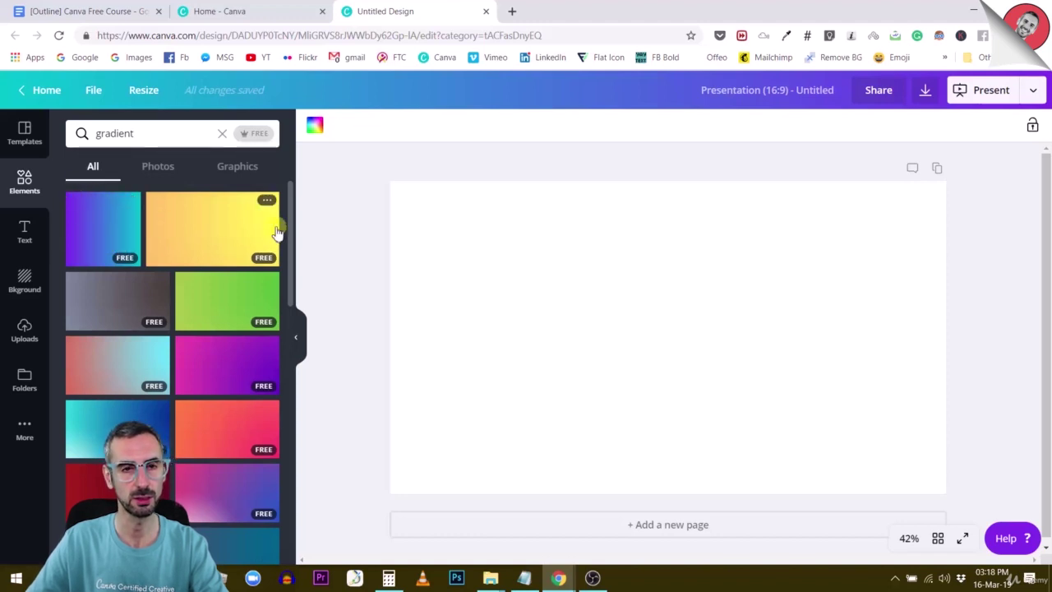
Add a purple-to-teal gradient square and a yellow gradient to the page, repositioning them.
left_click(526, 269)
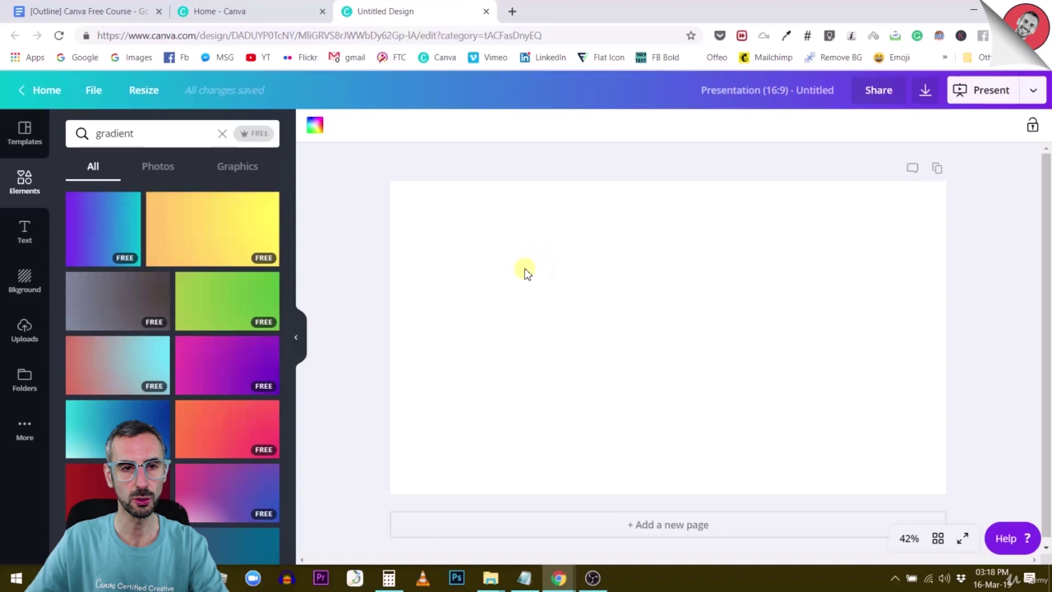
left_click(105, 242)
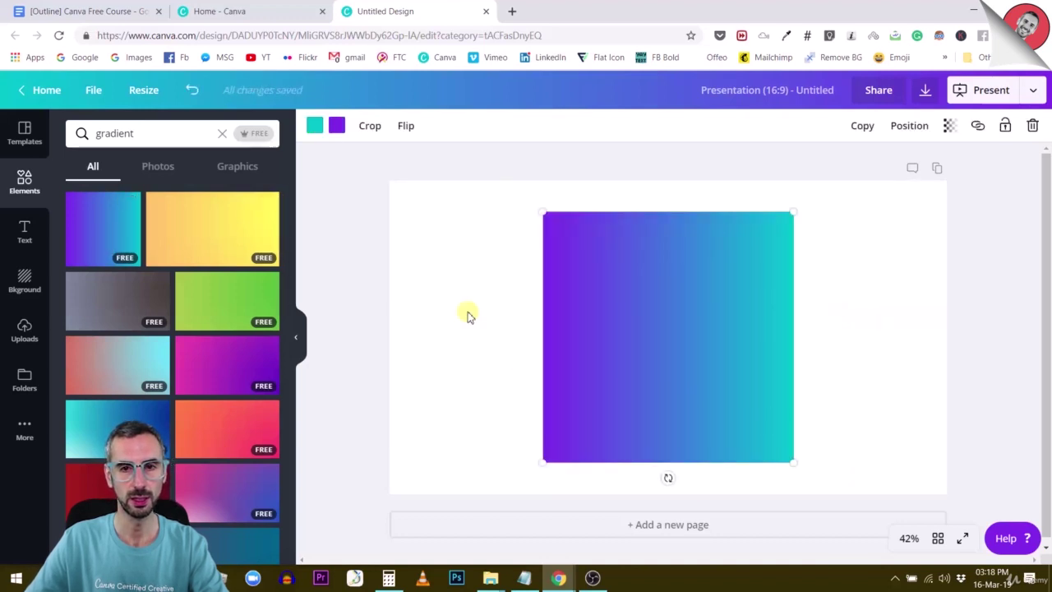
left_click_drag(670, 343, 521, 329)
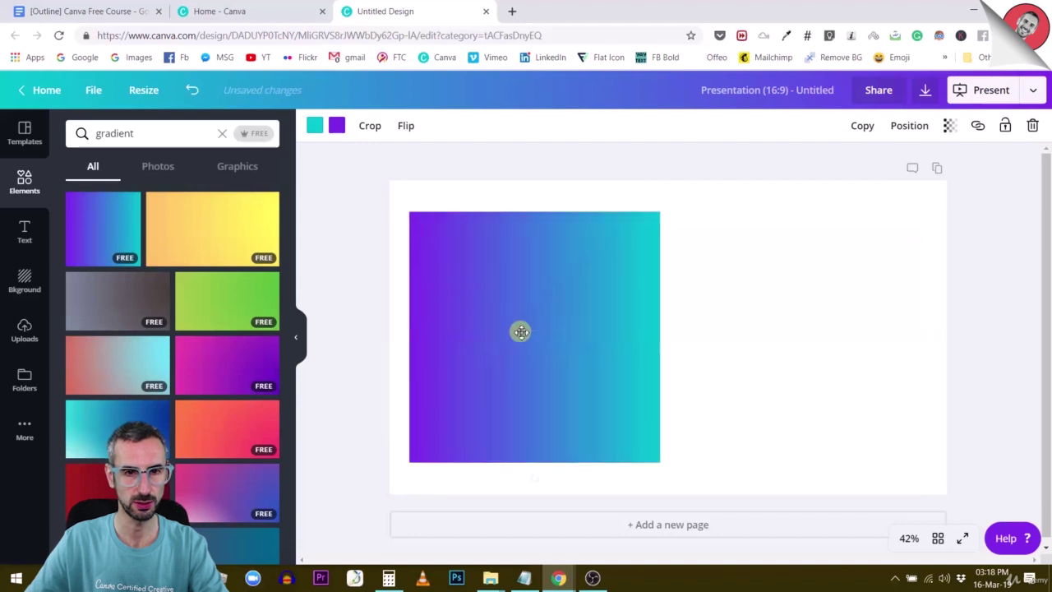
left_click_drag(236, 236, 655, 455)
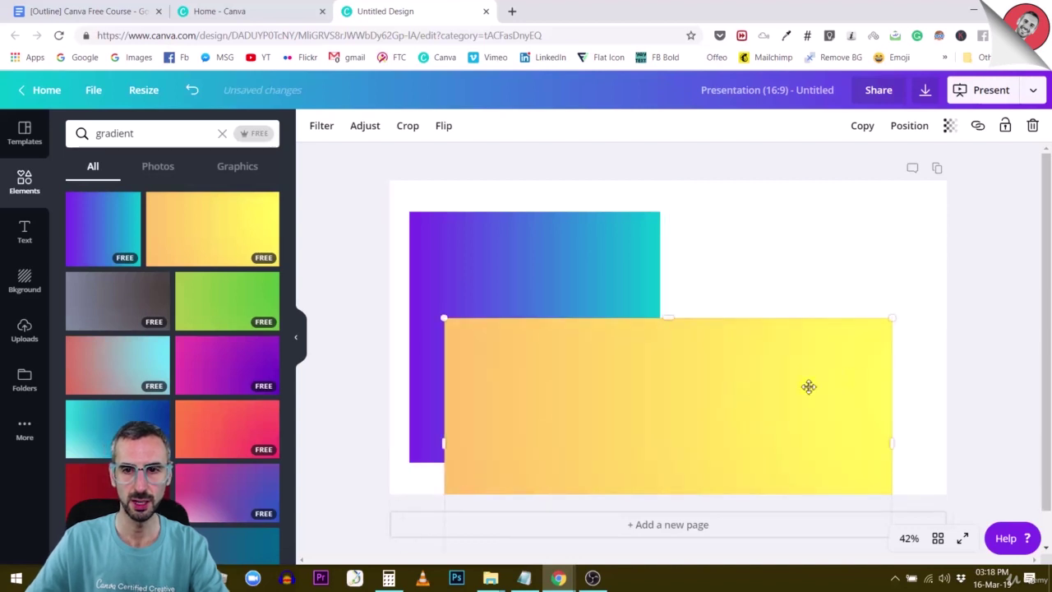
Change the purple-to-teal gradient's teal end to light green.
left_click(572, 249)
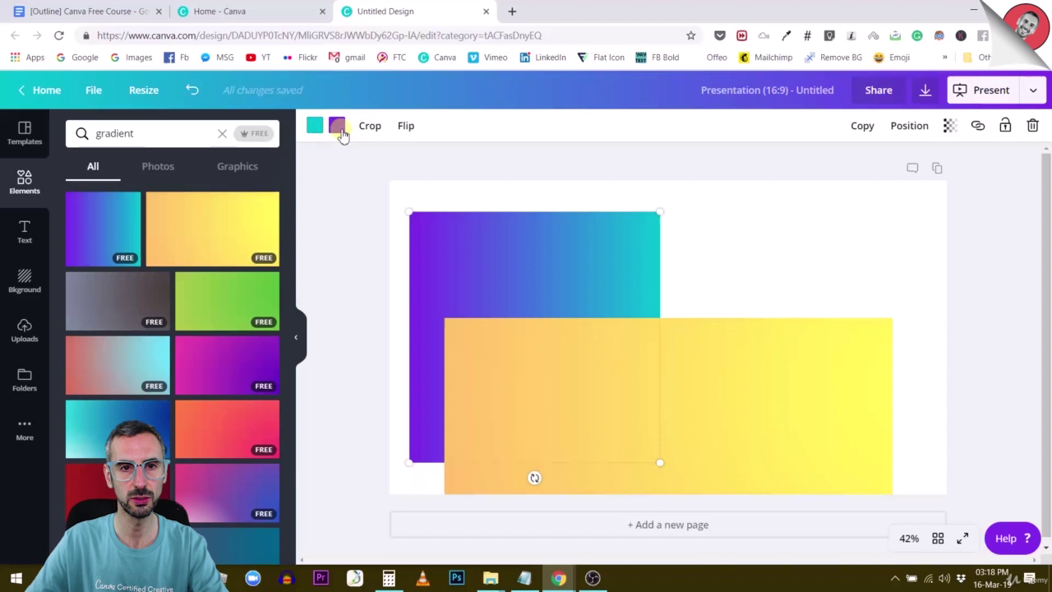
left_click(315, 130)
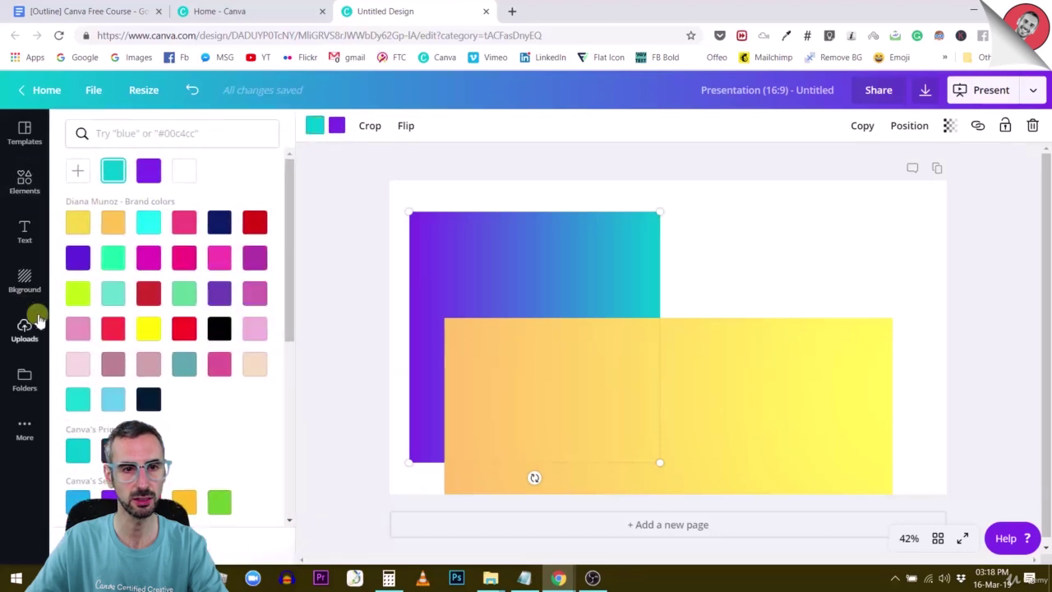
left_click(184, 296)
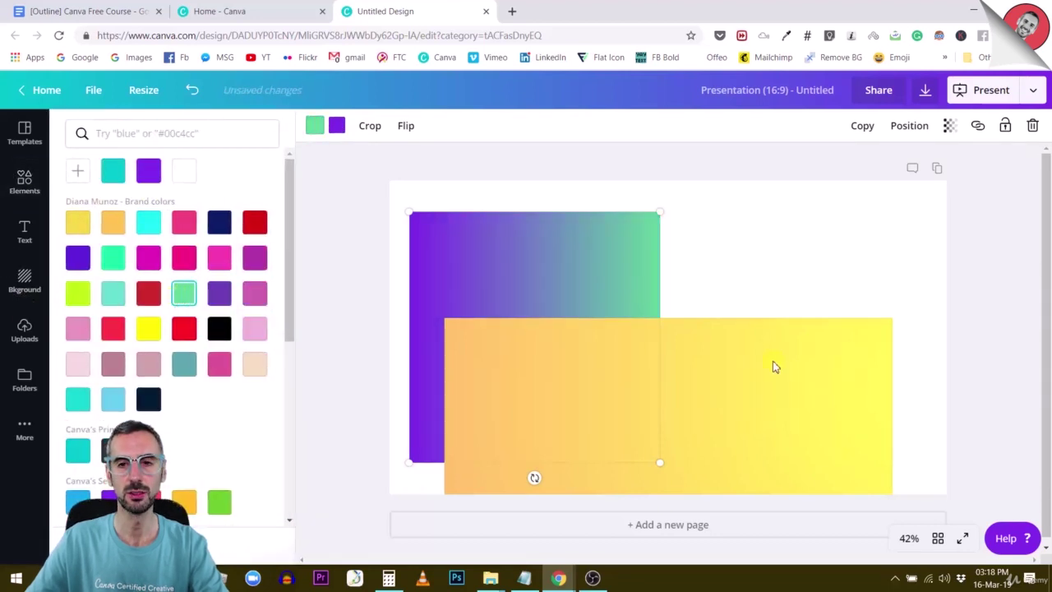
Delete both the yellow gradient and the purple-green gradient, leaving the page empty.
left_click(878, 385)
key("Delete")
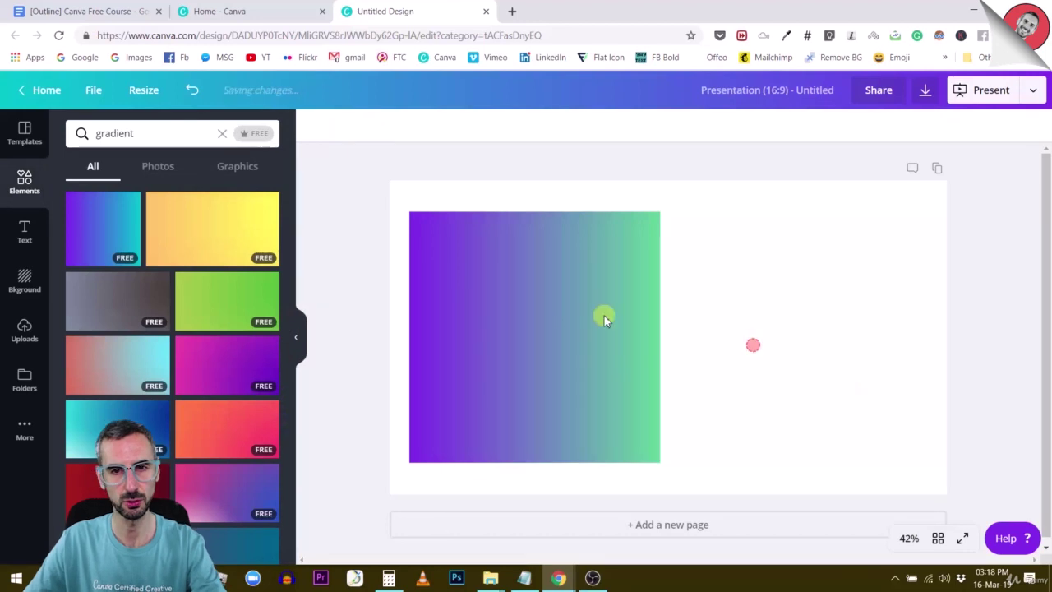
left_click(604, 319)
key("Delete")
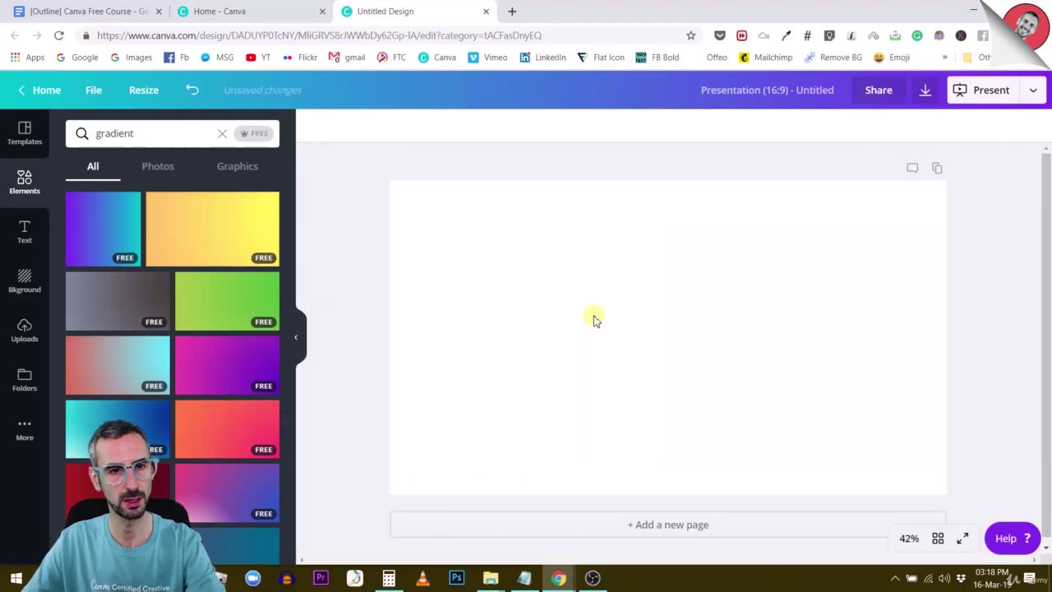
Add the purple-to-teal gradient and recolour its ends to yellow and pink.
left_click(113, 237)
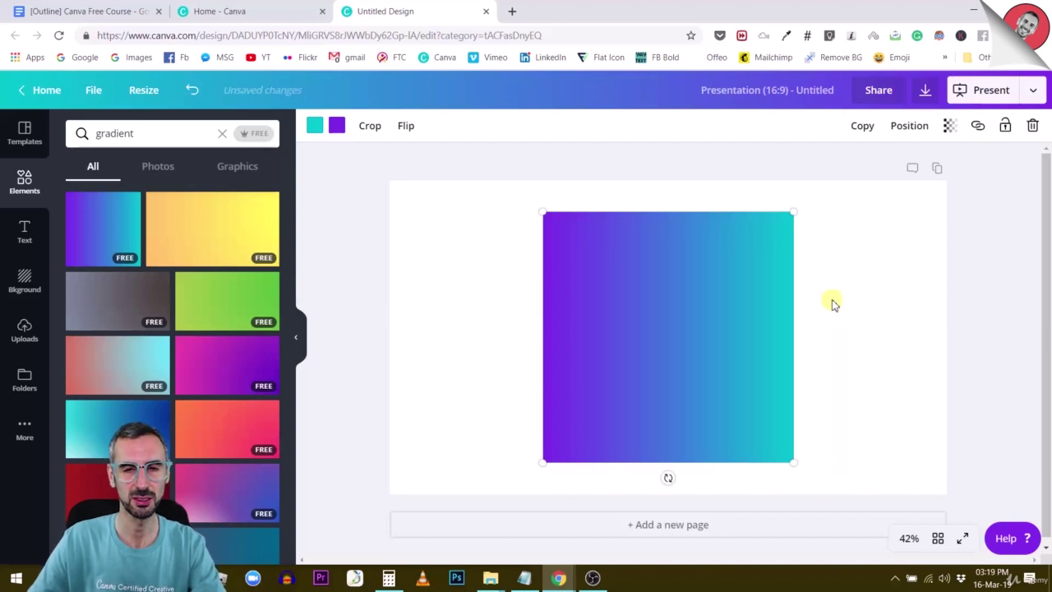
left_click(314, 133)
scroll(190, 255, "down", 3)
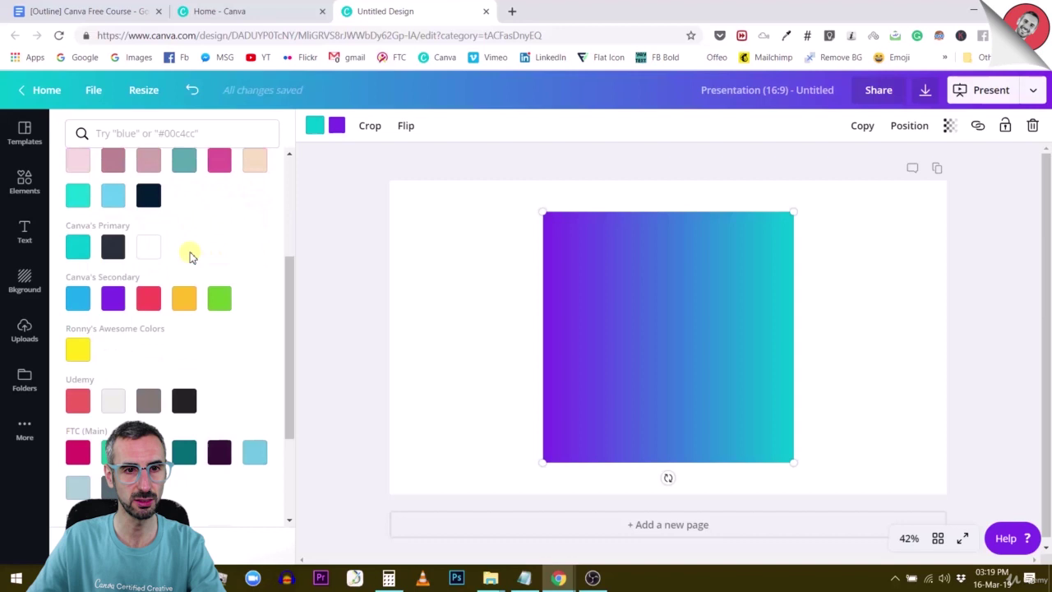
scroll(189, 254, "up", 3)
left_click(149, 329)
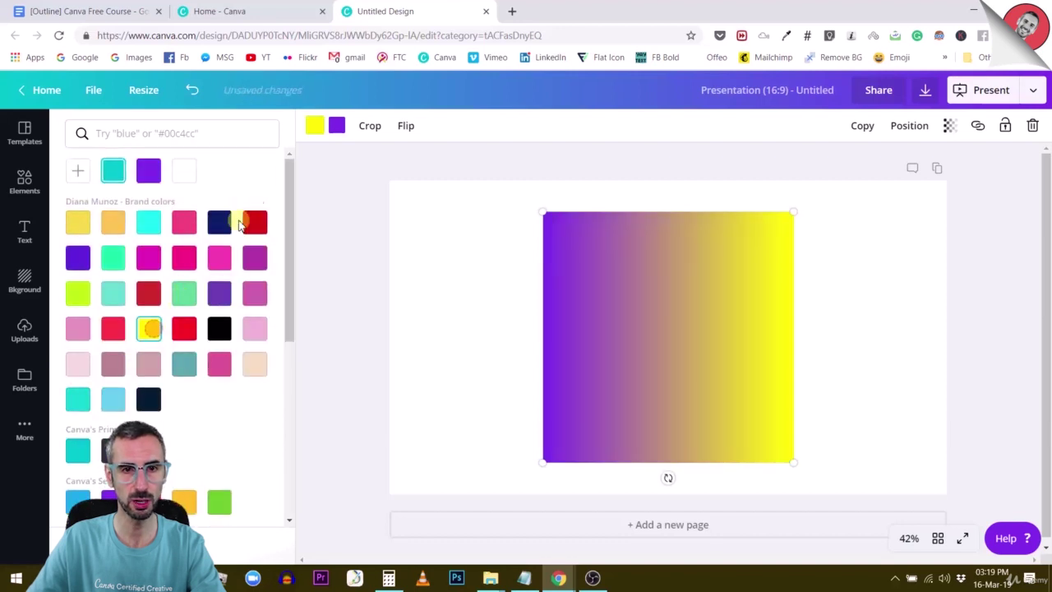
left_click(337, 128)
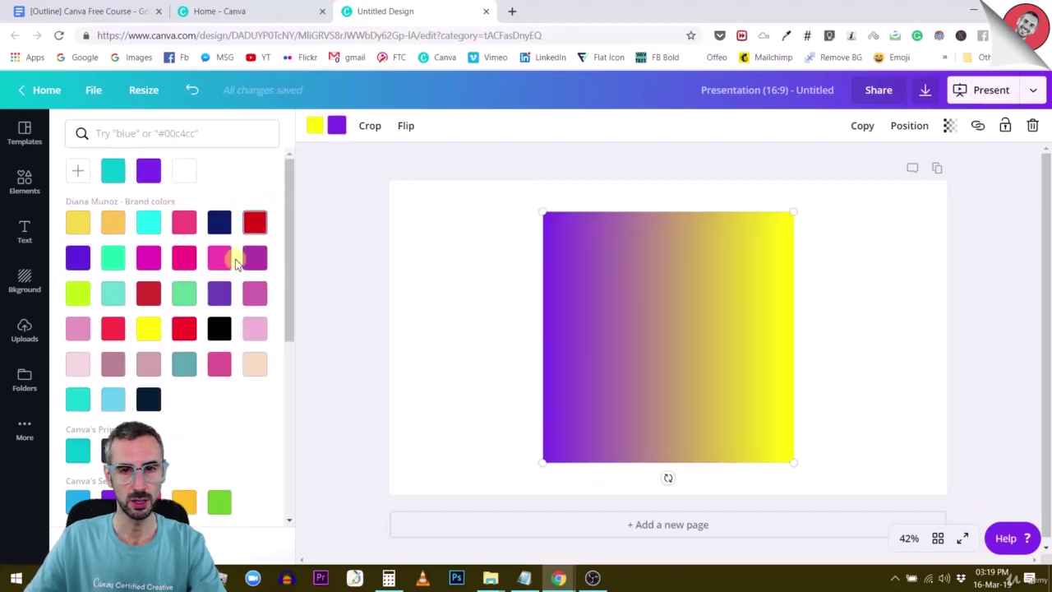
left_click(224, 260)
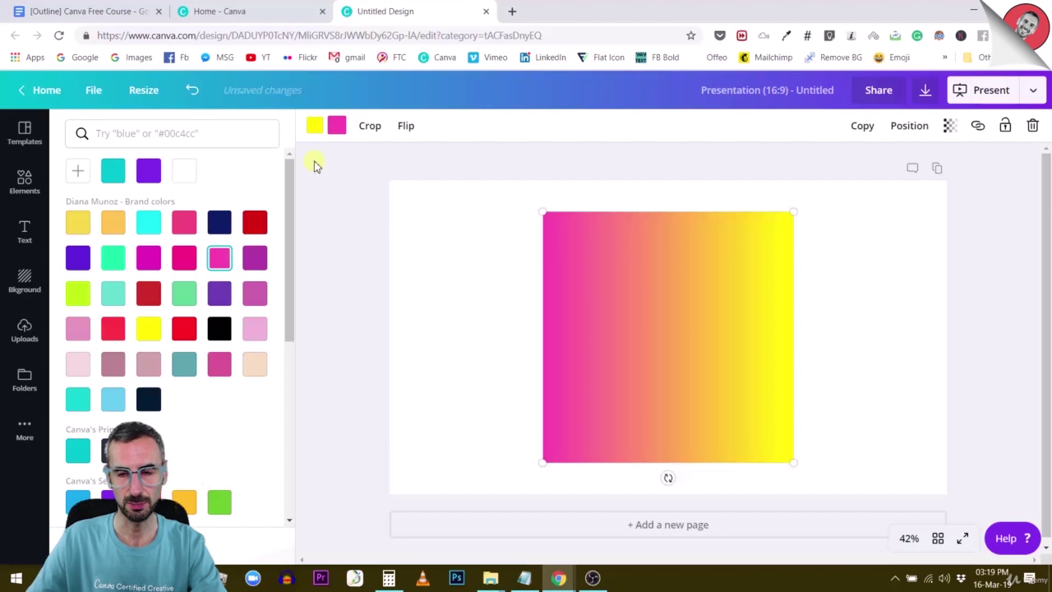
Rotate the square to -90° and back to 0°, then make the left end navy.
left_click_drag(667, 476, 770, 342)
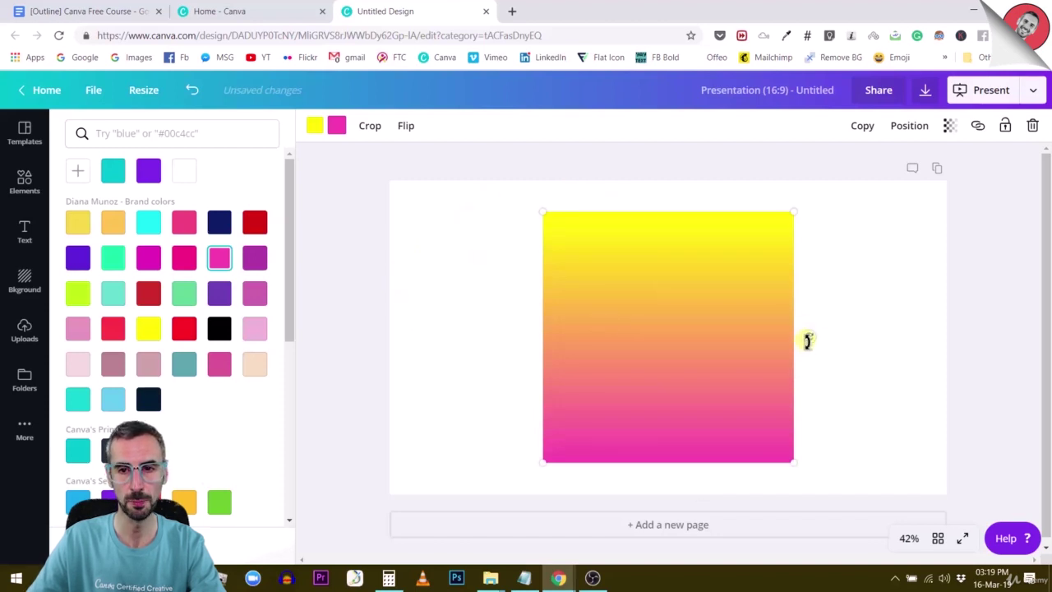
left_click_drag(807, 340, 667, 473)
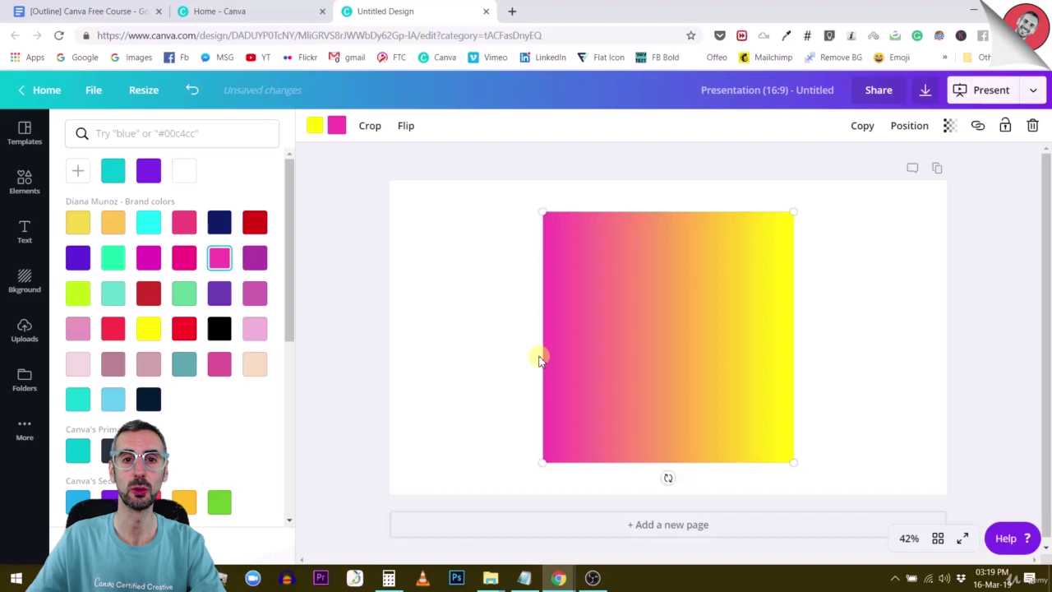
left_click(82, 296)
left_click(219, 224)
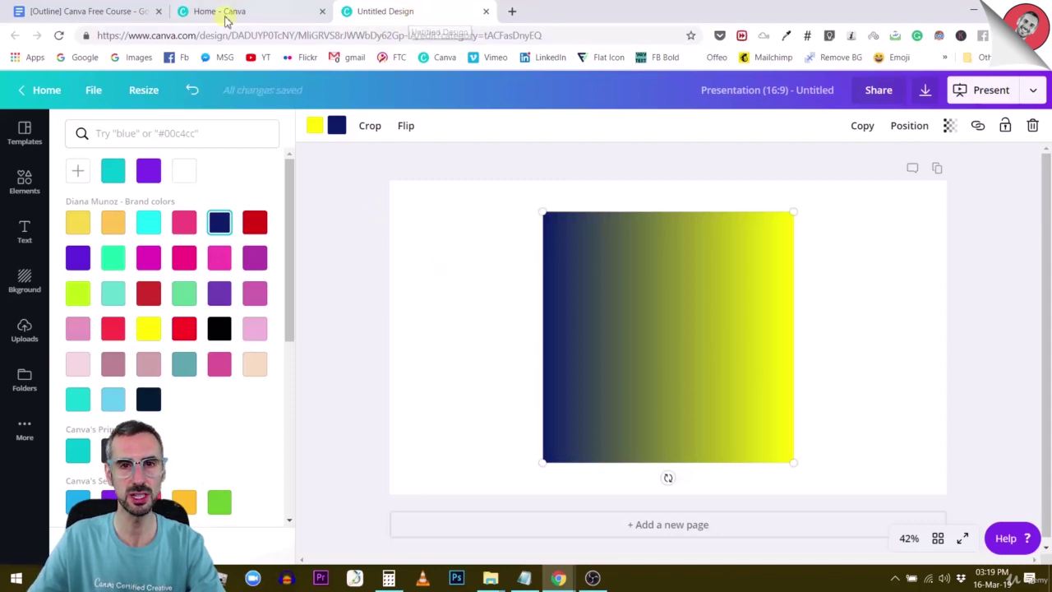
Load canva.com/colors in a new browser tab.
left_click(517, 12)
type("canc")
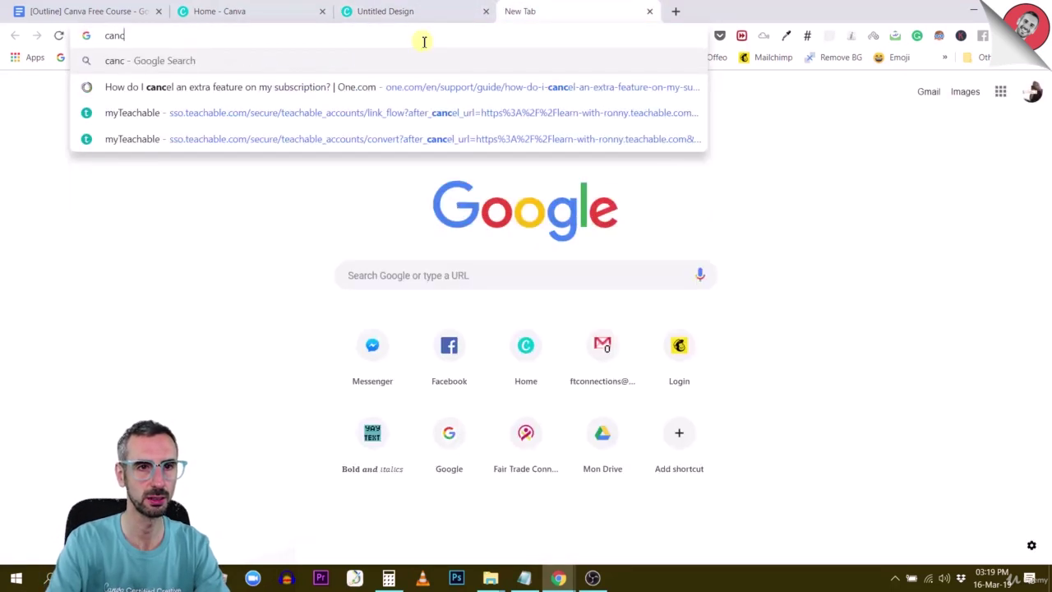
key("BackSpace")
type("va.com")
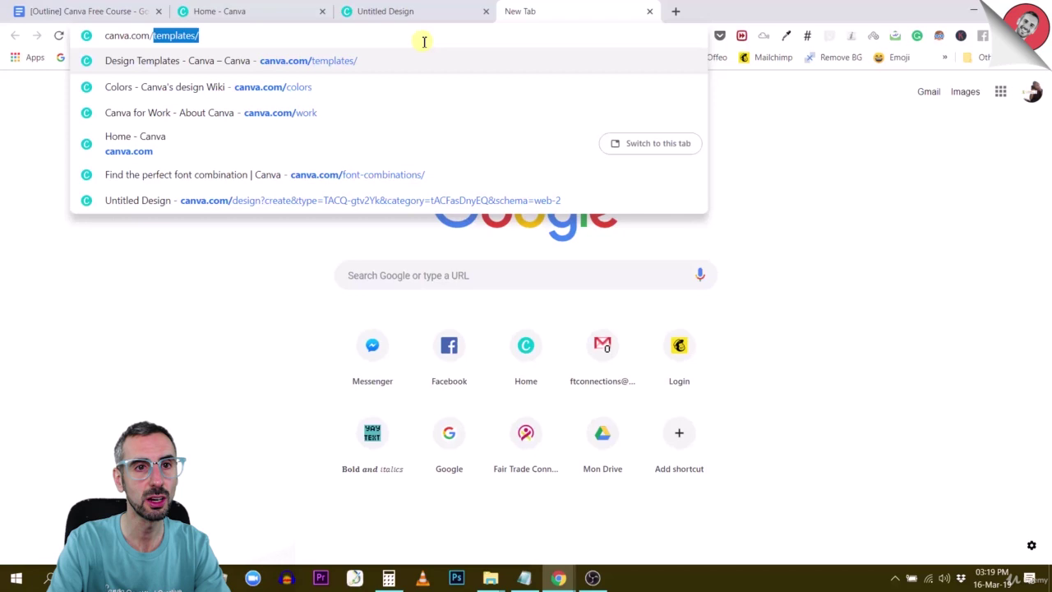
type("/colors")
key("Return")
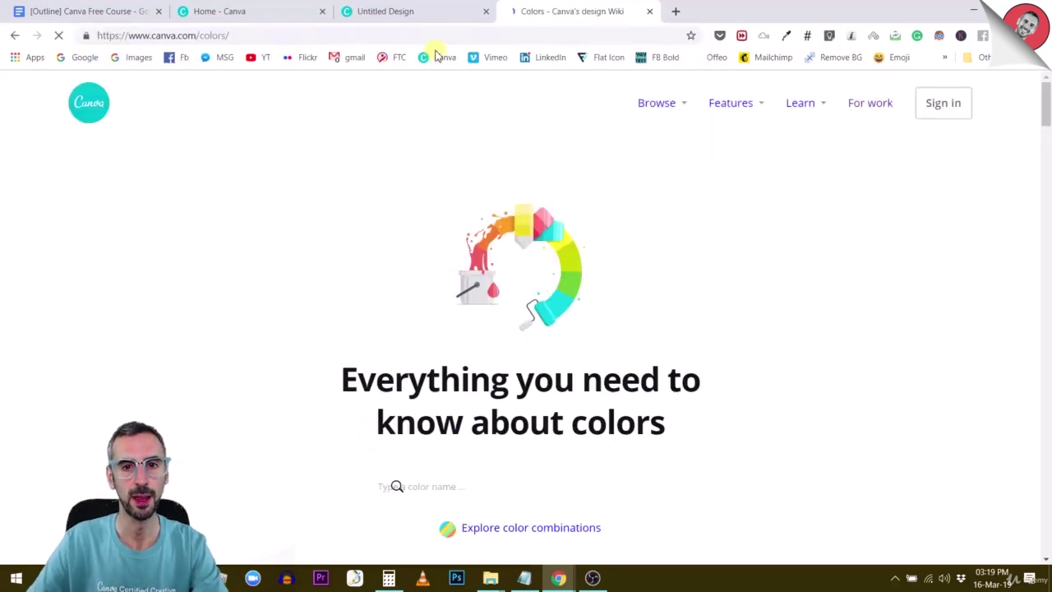
Open the Turquoise colour page and scroll through its details.
scroll(510, 150, "down", 5)
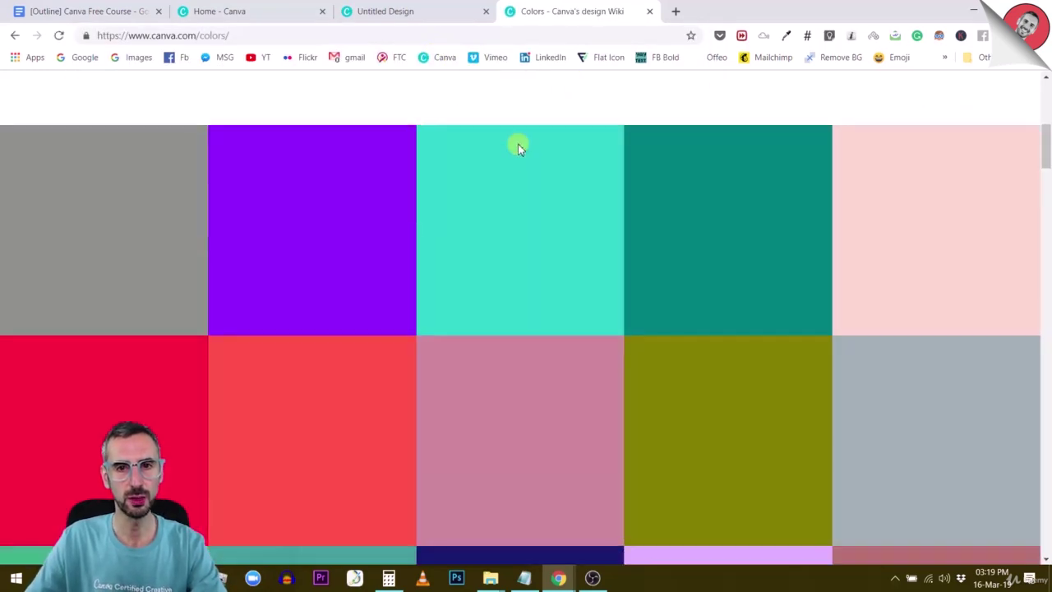
left_click(520, 245)
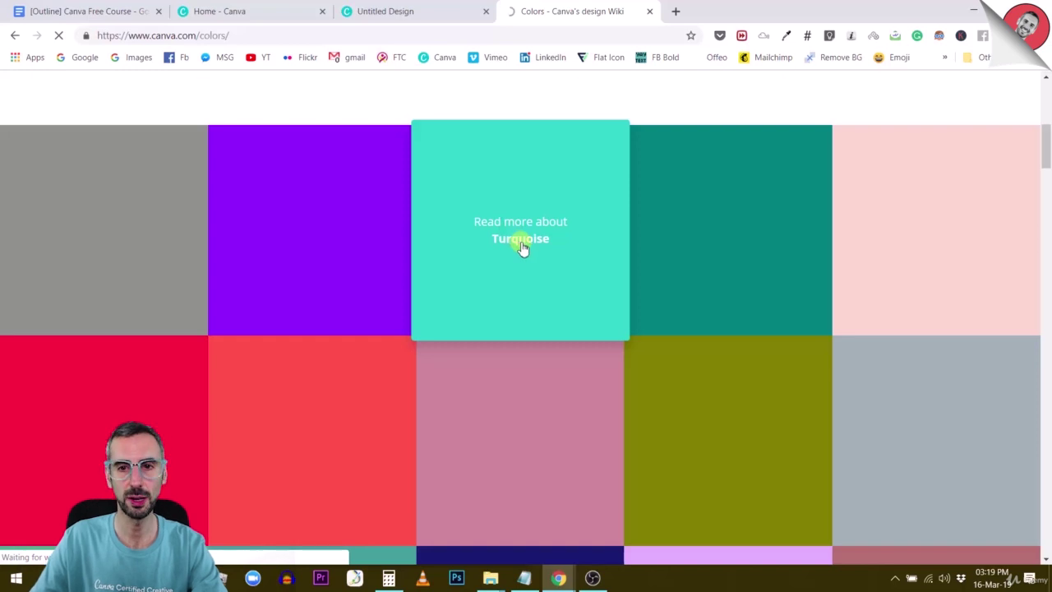
scroll(618, 386, "down", 2)
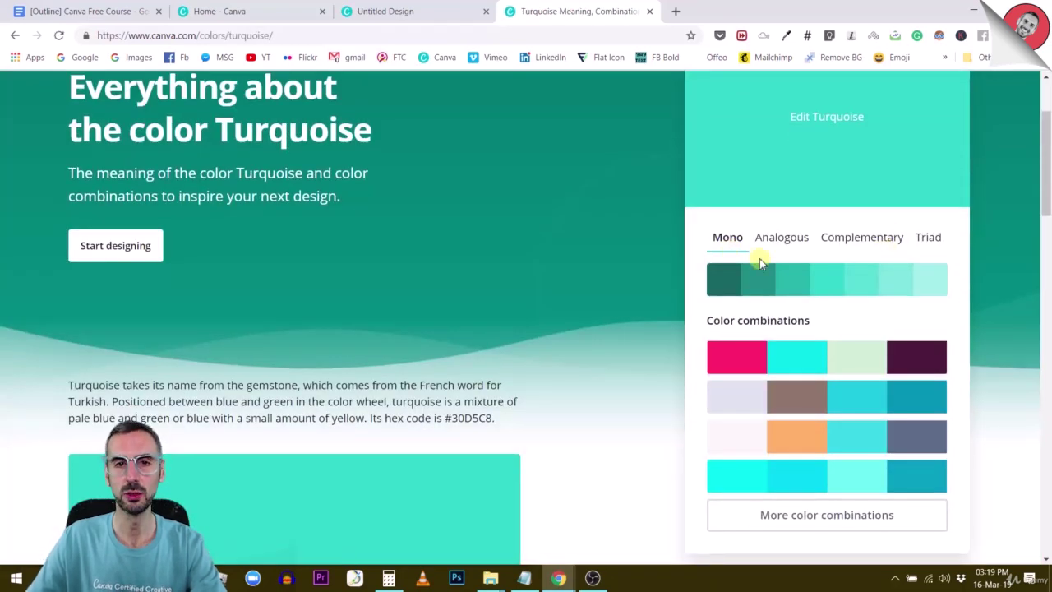
scroll(252, 87, "up", 1)
scroll(558, 403, "up", 1)
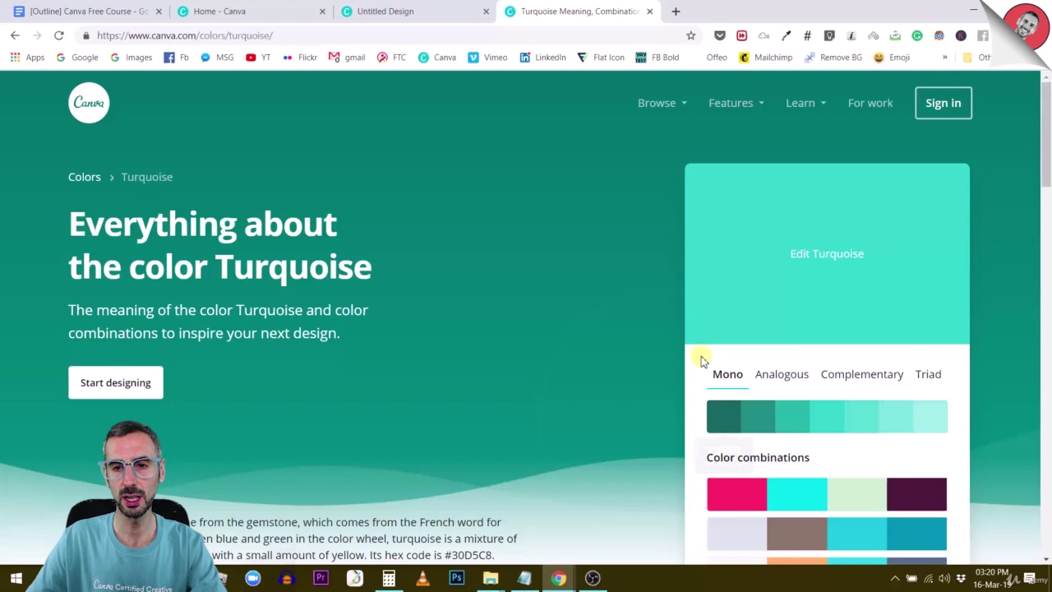
scroll(855, 421, "down", 2)
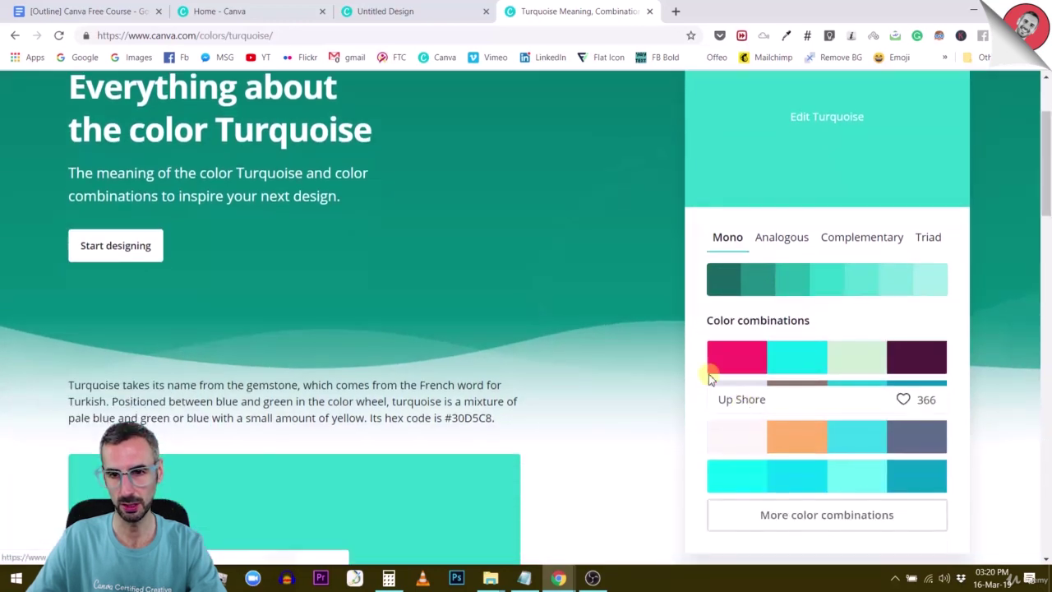
scroll(850, 352, "up", 1)
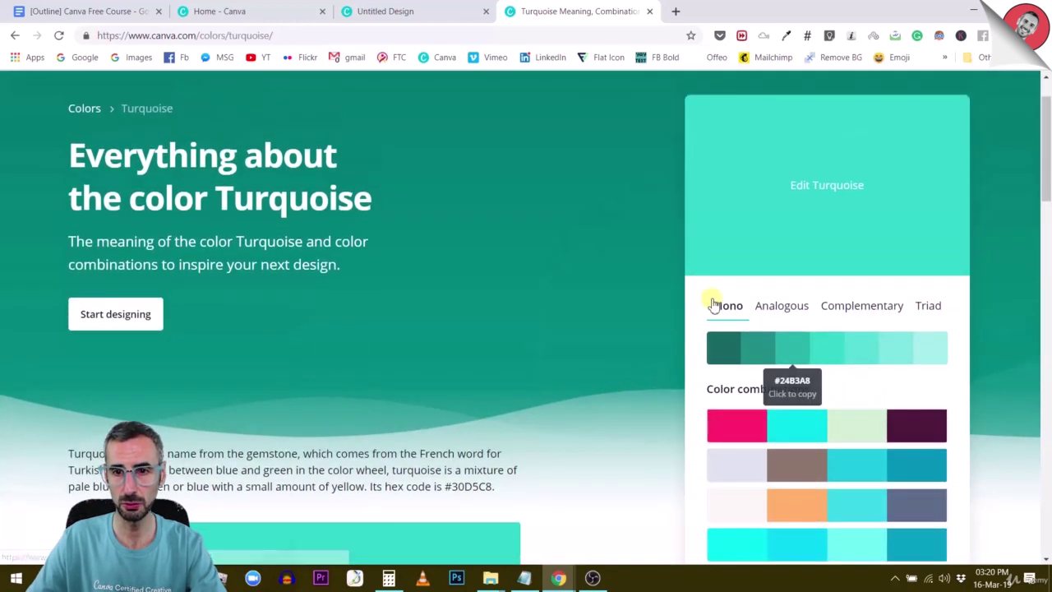
Compare Turquoise's Analogous, Complementary, Triad and Mono palettes, then select the gradient's yellow end.
left_click(779, 314)
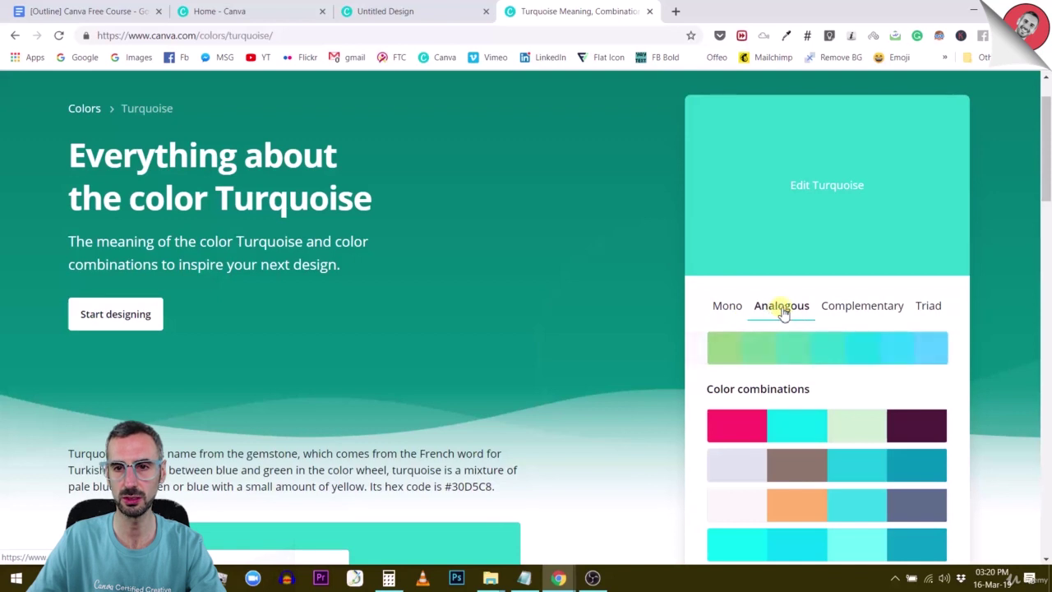
left_click(870, 315)
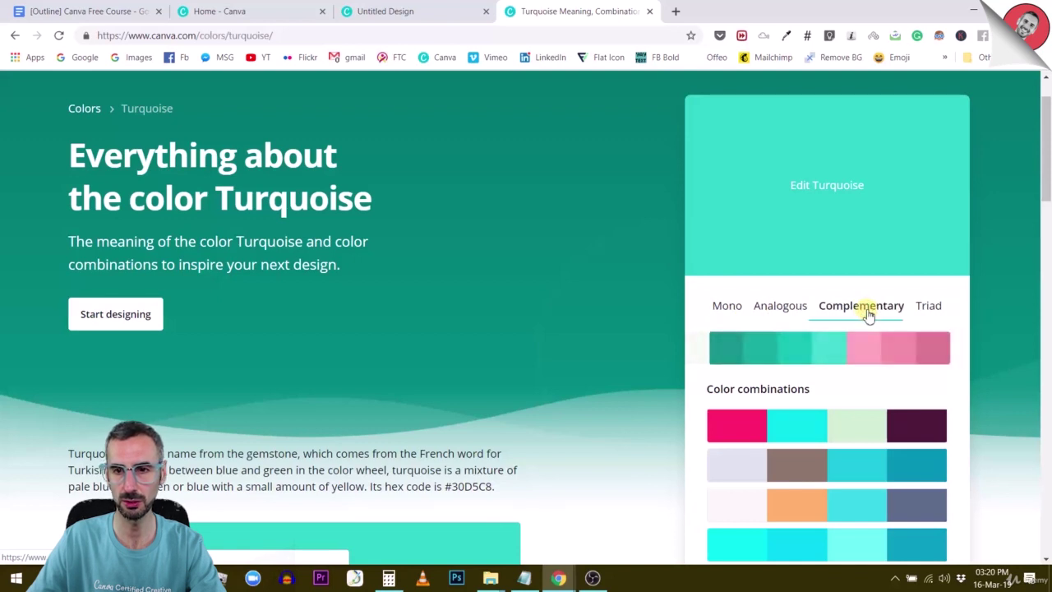
left_click(933, 308)
left_click(719, 313)
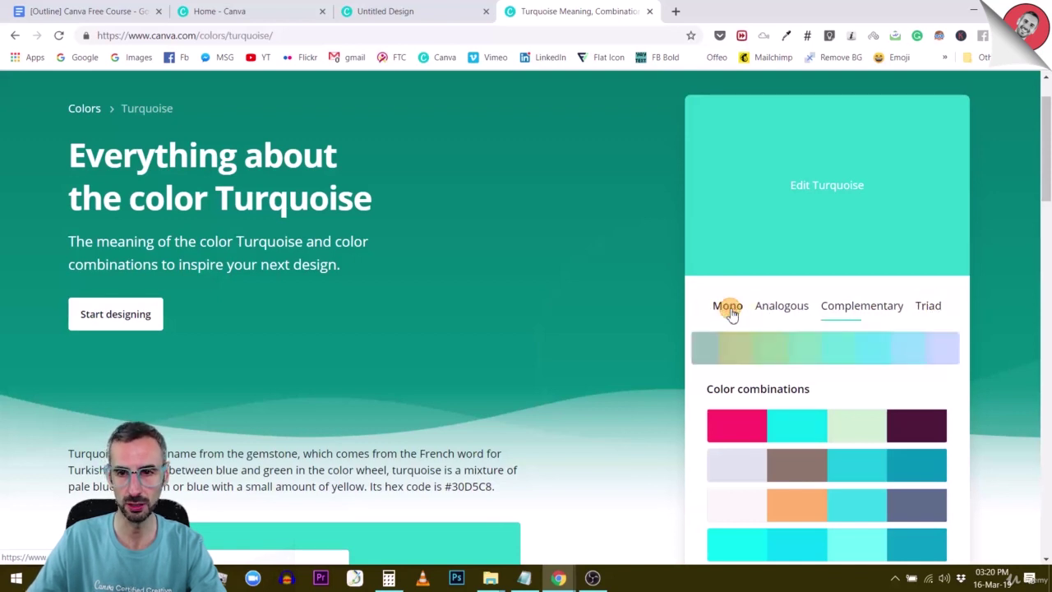
mouse_move(723, 368)
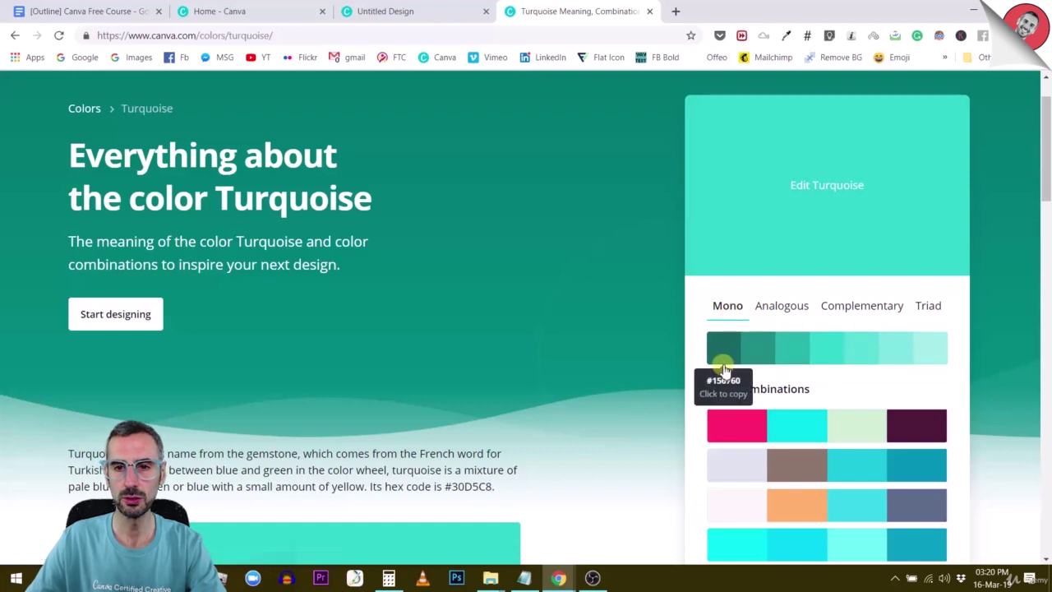
left_click(395, 12)
left_click(314, 126)
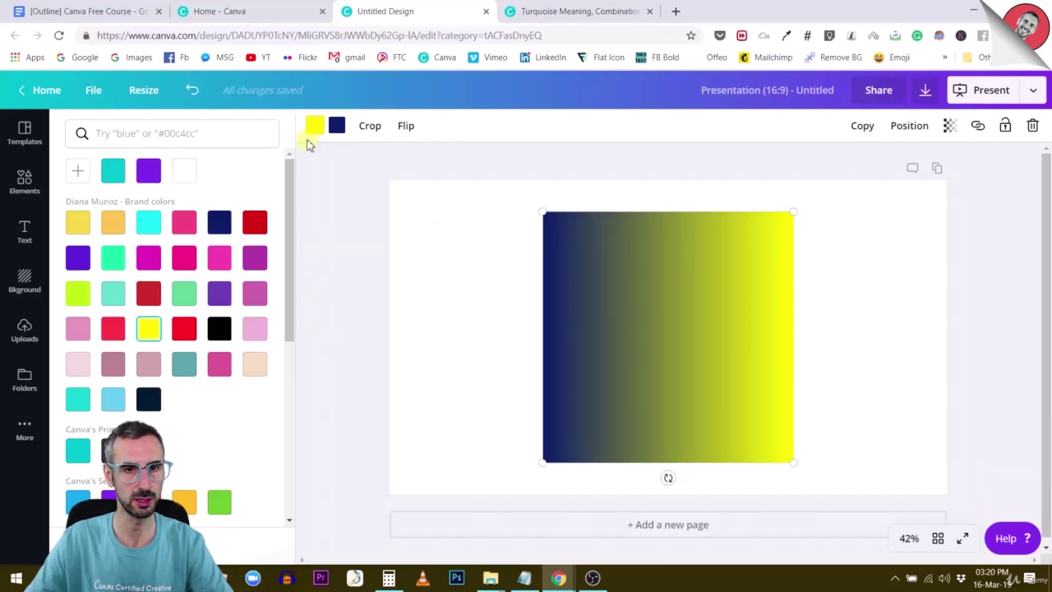
Replace the gradient's yellow end with the custom colour #156760.
left_click(315, 132)
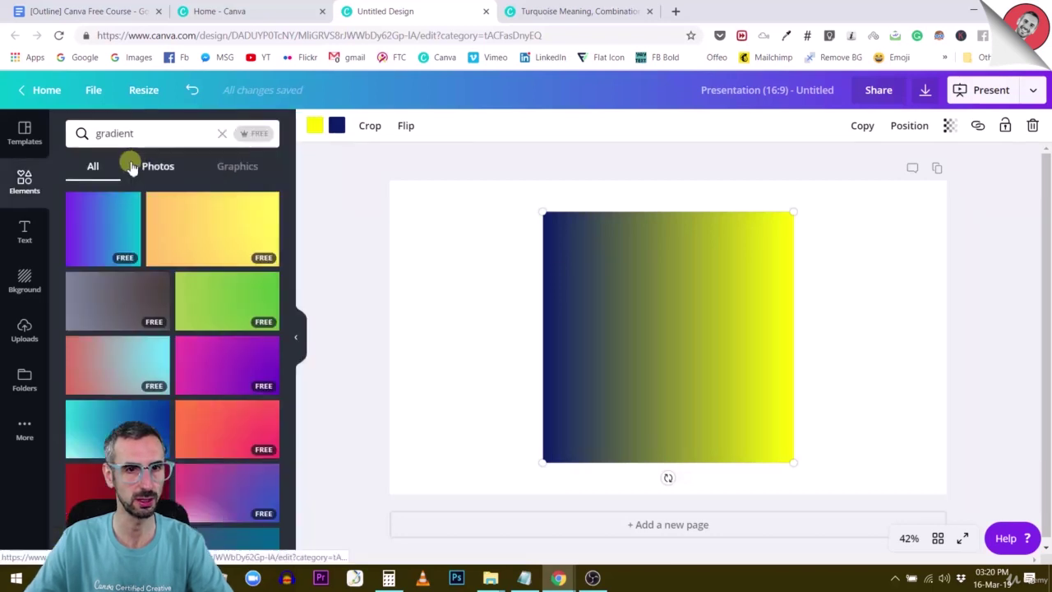
left_click(316, 128)
left_click(79, 171)
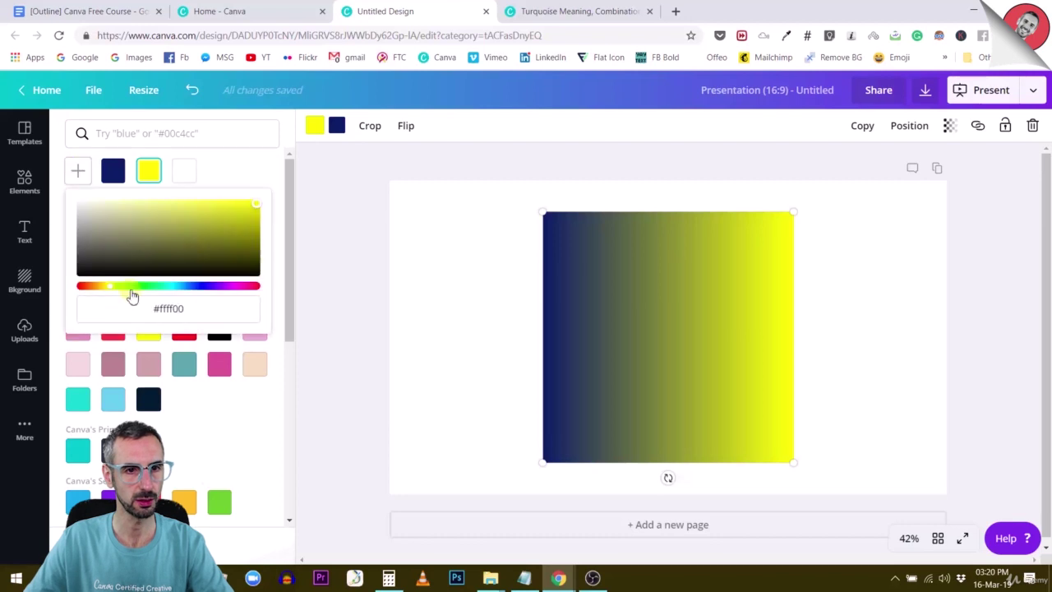
double_click(169, 308)
type("#156f60")
key("Return")
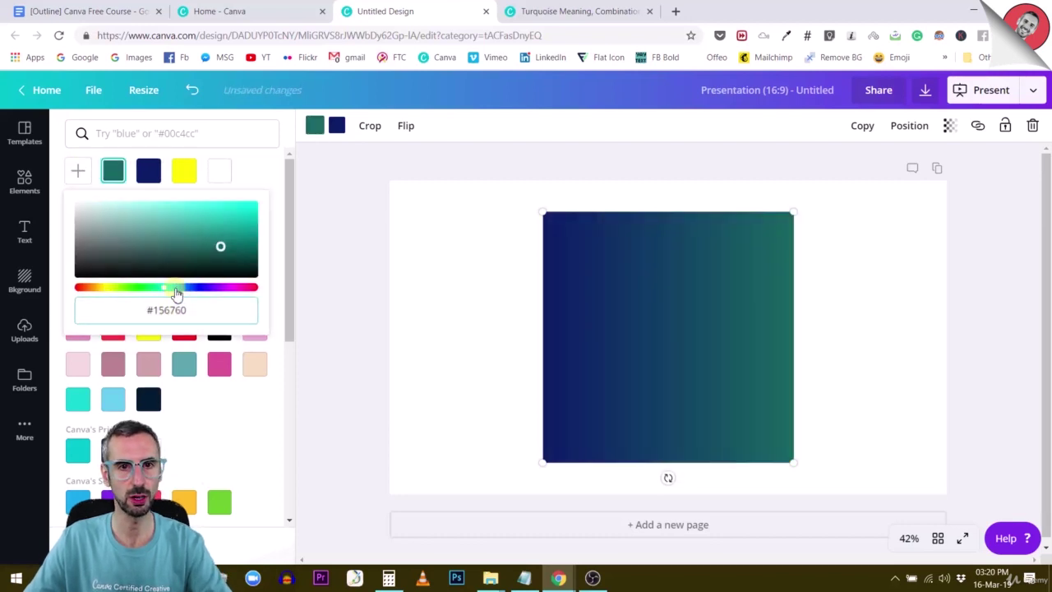
Copy light turquoise #A2ECE6 from the Turquoise page and apply it to the navy end.
left_click(337, 127)
left_click(585, 20)
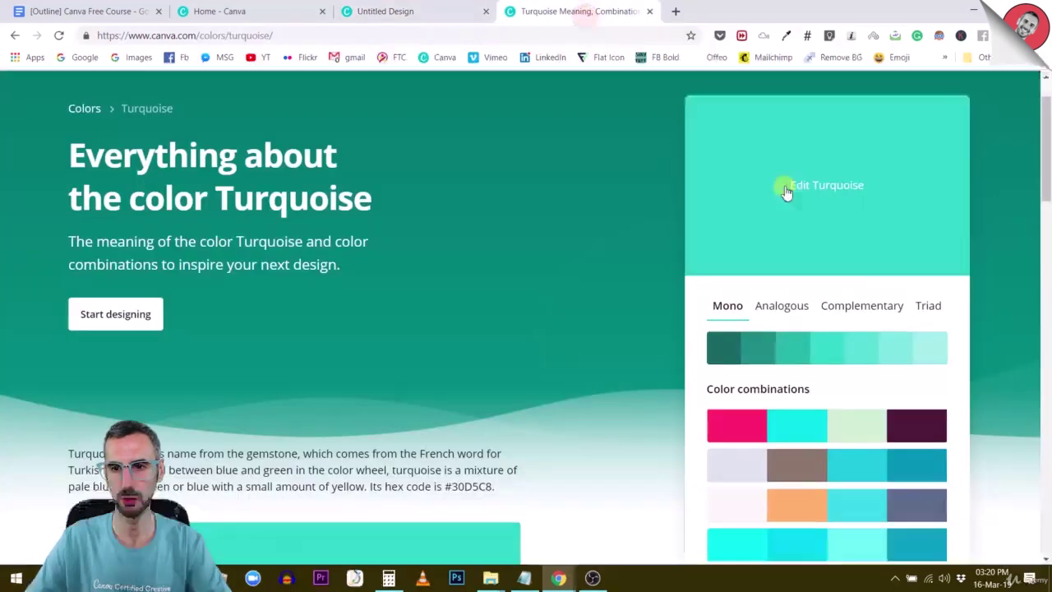
left_click(935, 339)
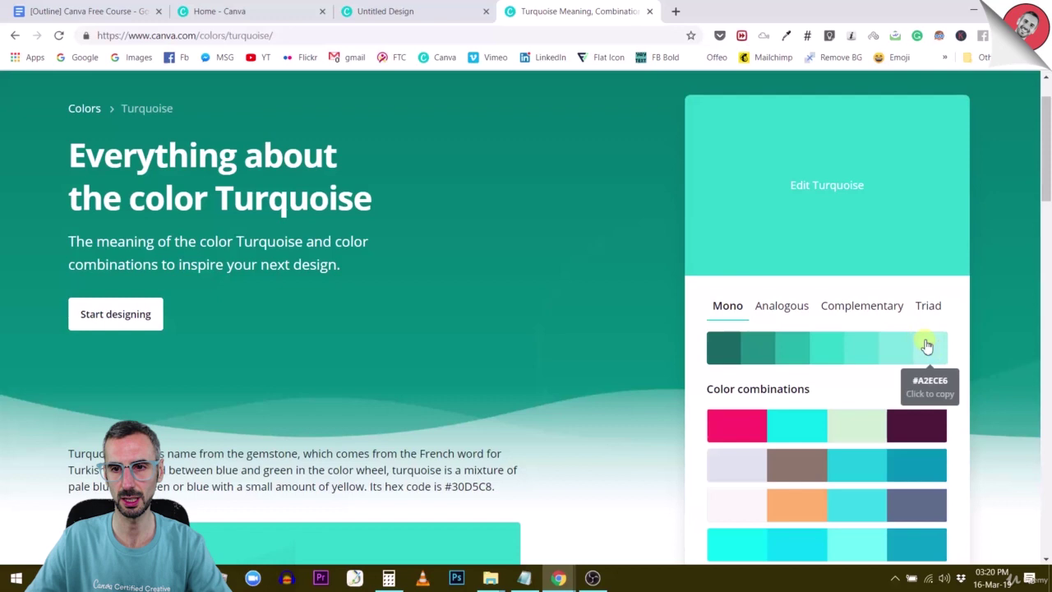
left_click(437, 14)
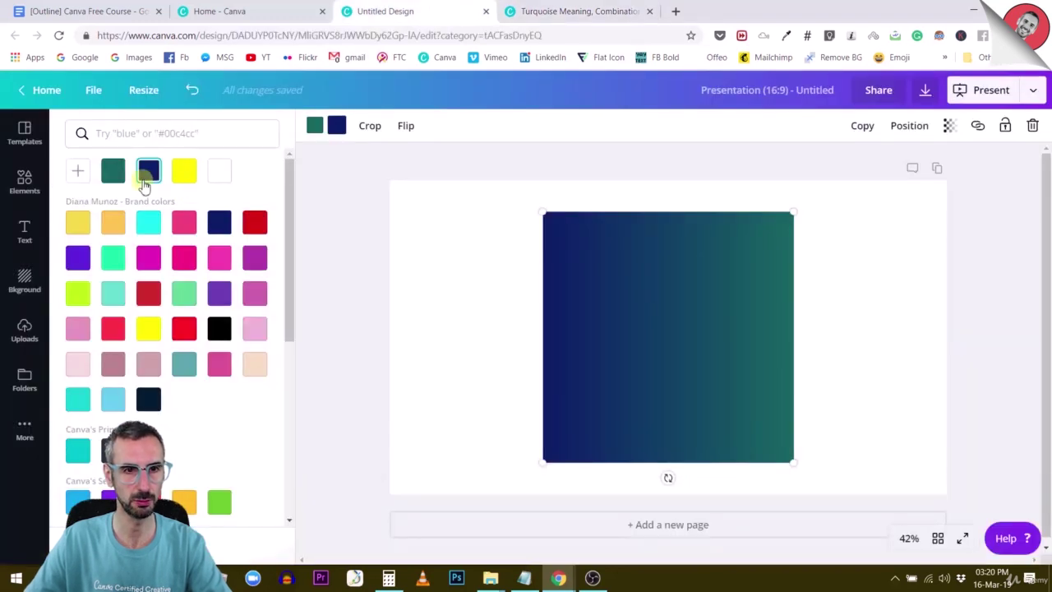
left_click(80, 174)
left_click(183, 308)
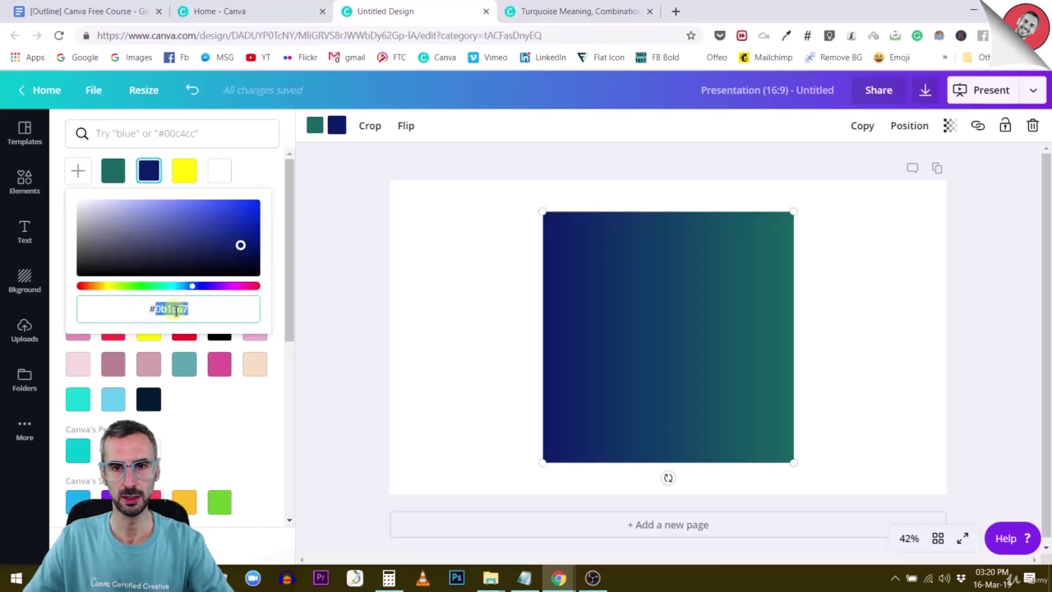
key("ctrl+v")
left_click(855, 291)
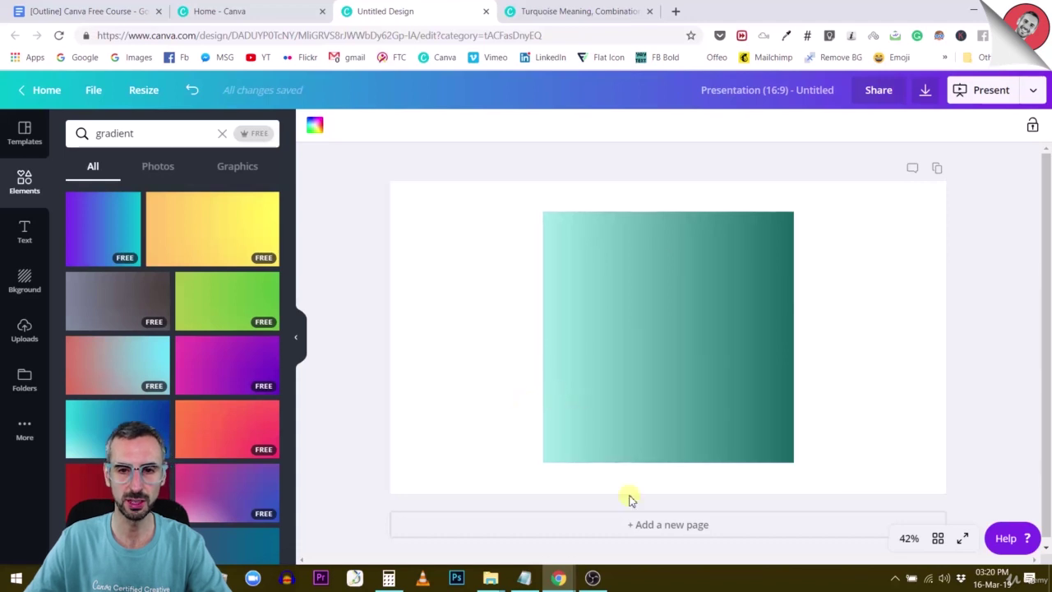
Stretch the turquoise gradient over all of page 1 and rotate it to -180°, dark teal left.
left_click(674, 407)
left_click_drag(668, 477, 761, 342)
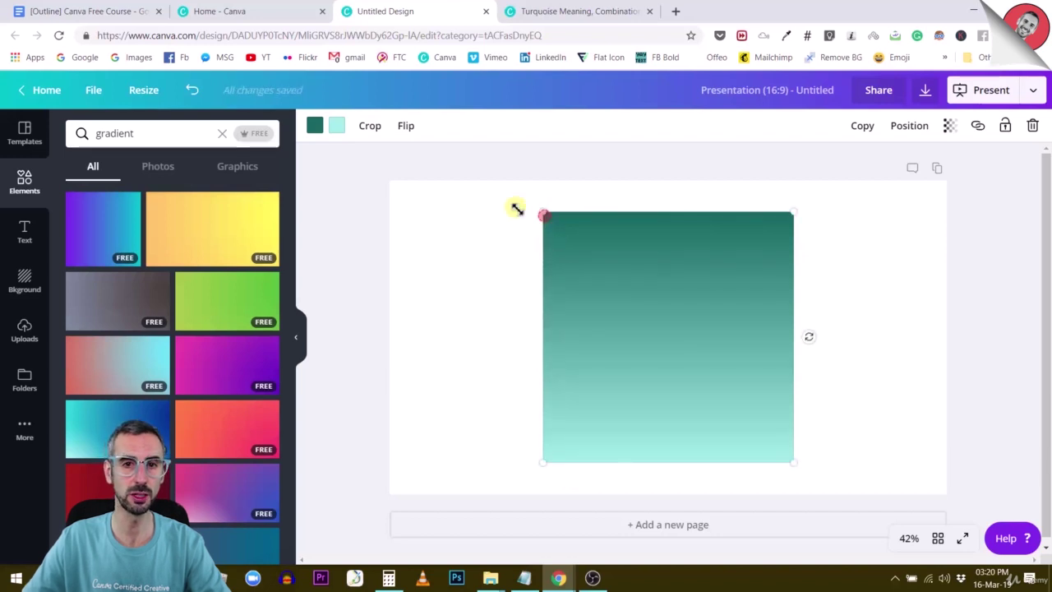
left_click_drag(517, 209, 238, 205)
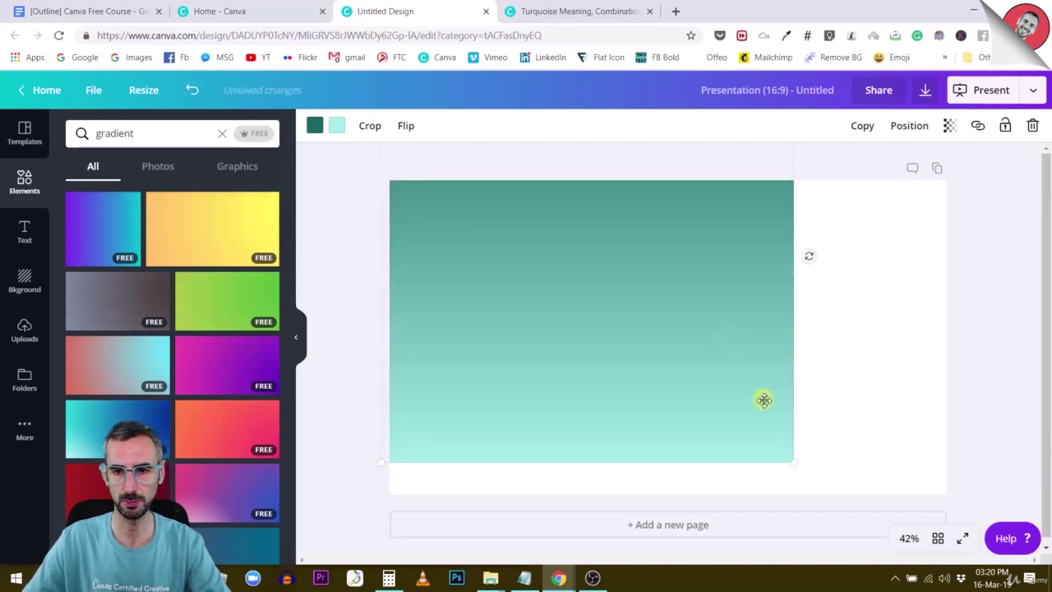
left_click_drag(798, 463, 947, 538)
left_click_drag(803, 364, 760, 333)
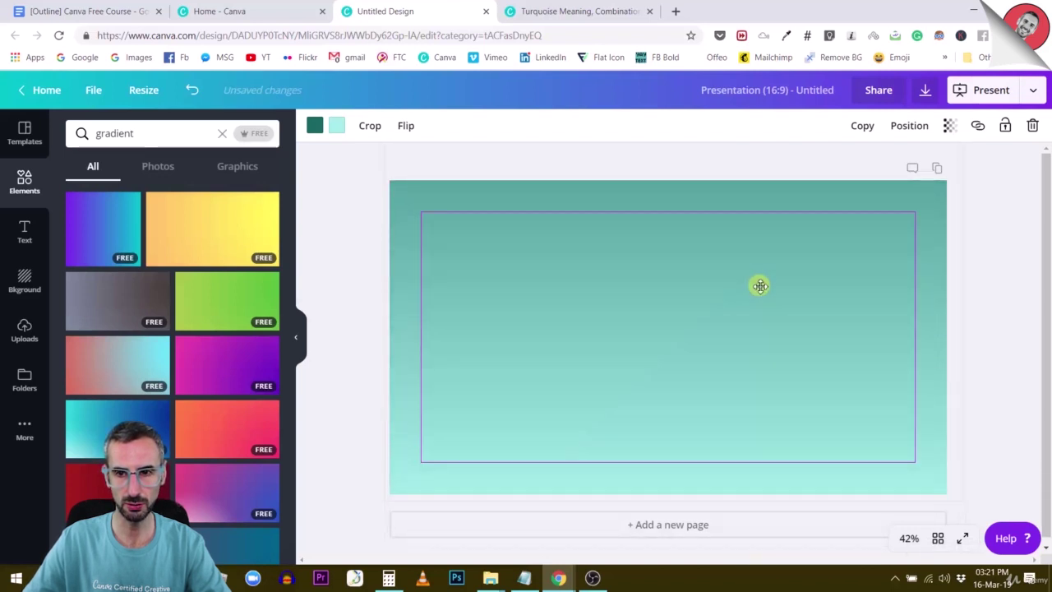
left_click_drag(760, 285, 753, 225)
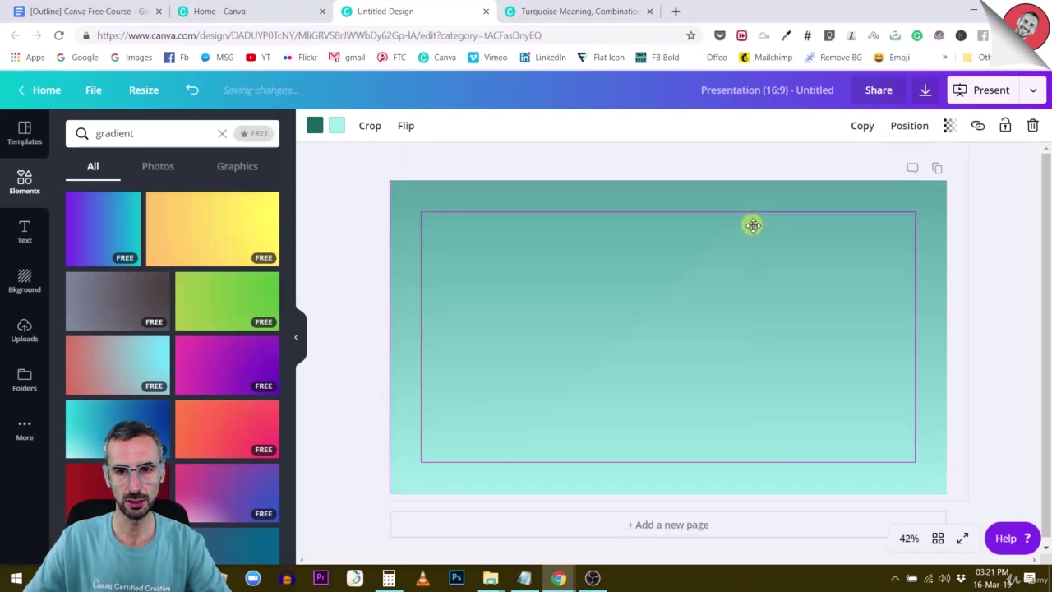
scroll(723, 500, "down", 5)
left_click_drag(756, 298, 667, 209)
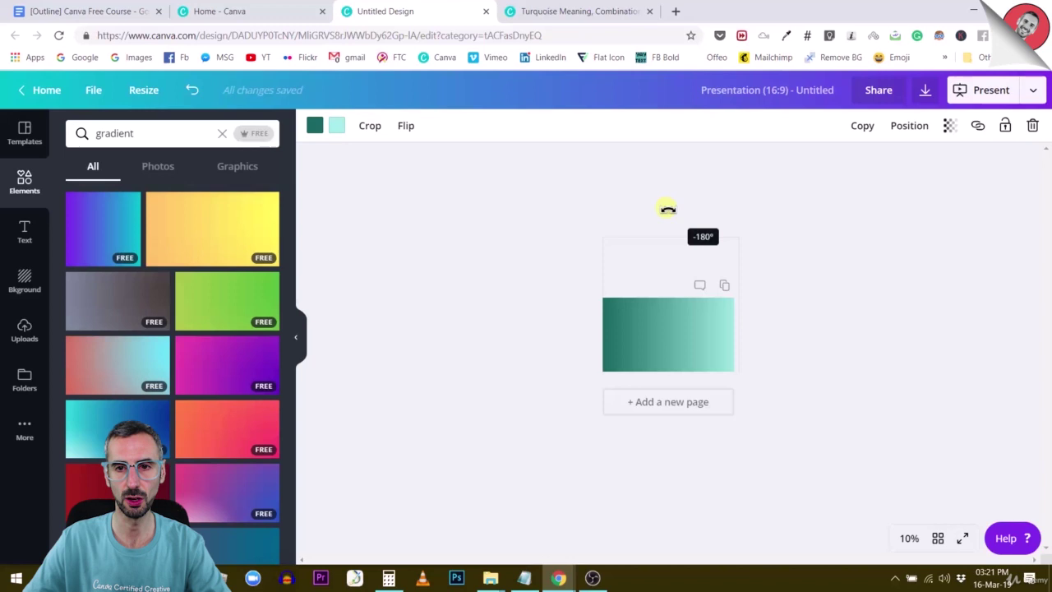
left_click(860, 346)
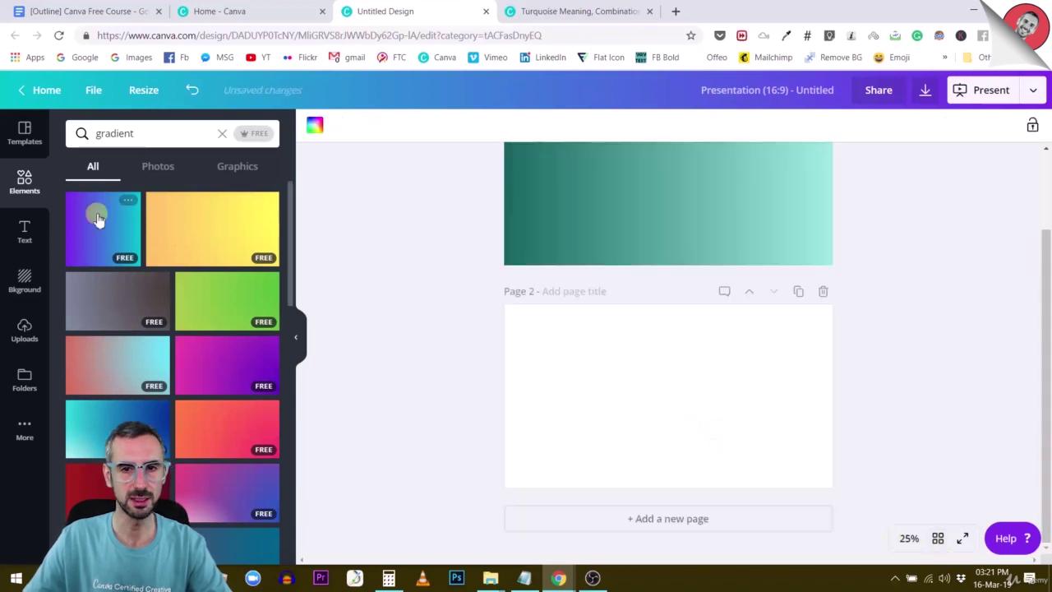
Place a purple-blue gradient on page 2, then copy #30D5C8 from Turquoise's Complementary palette.
left_click(97, 216)
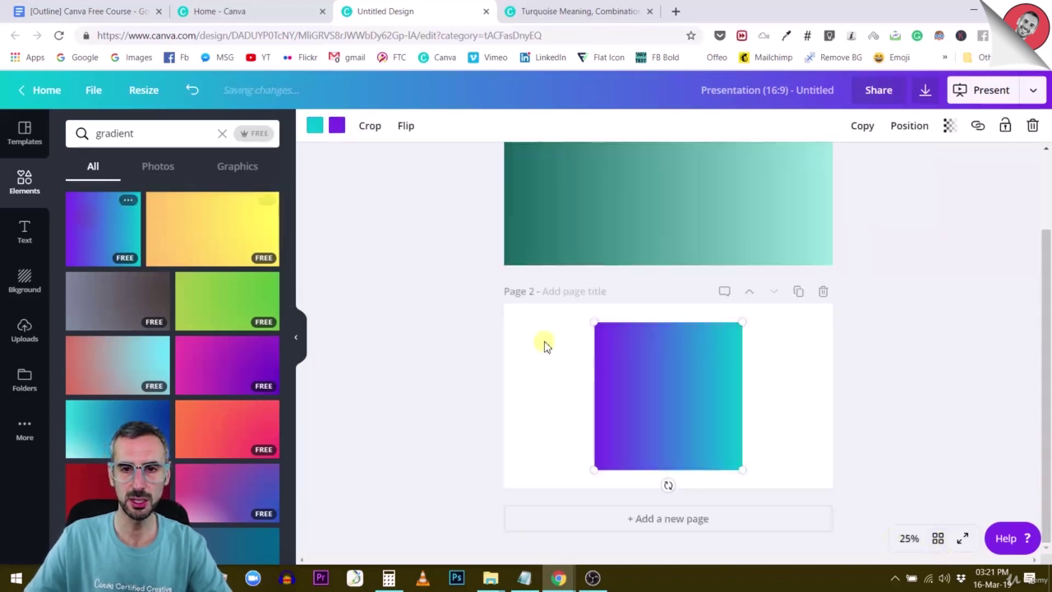
left_click(569, 10)
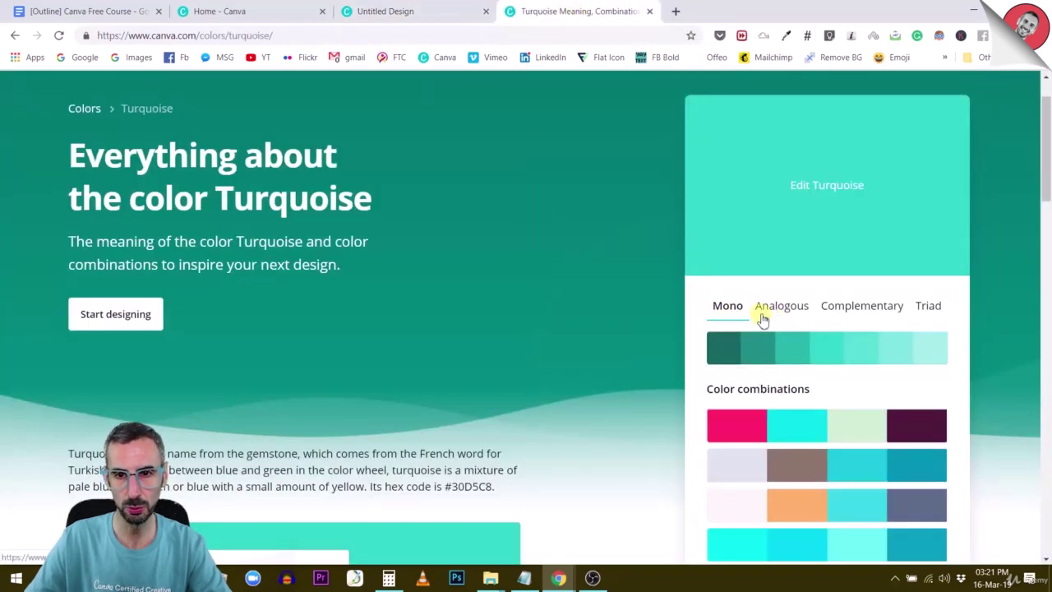
left_click(792, 314)
left_click(856, 310)
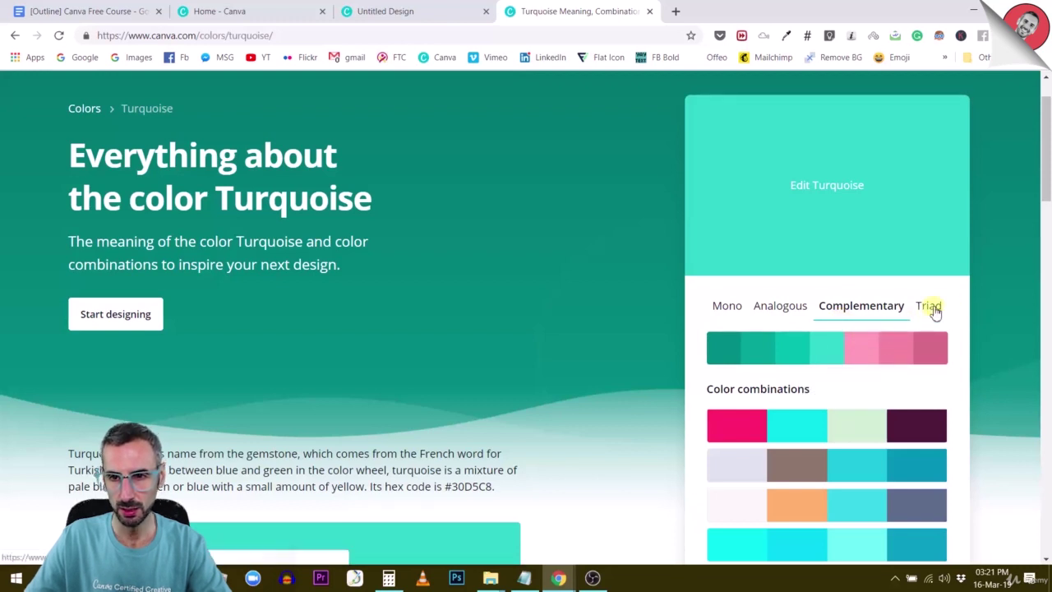
left_click(931, 310)
left_click(855, 306)
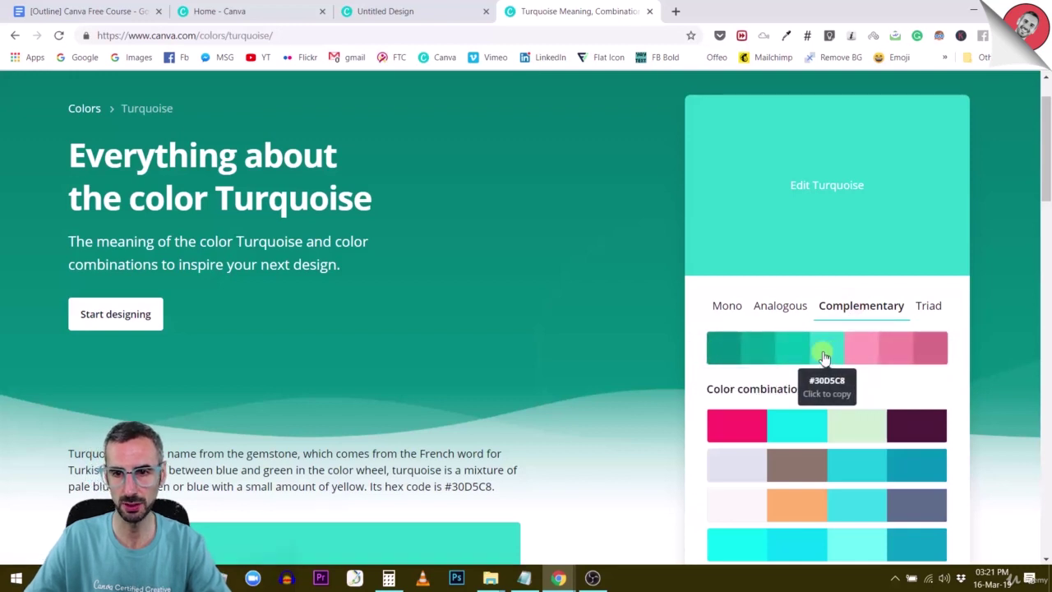
left_click(827, 350)
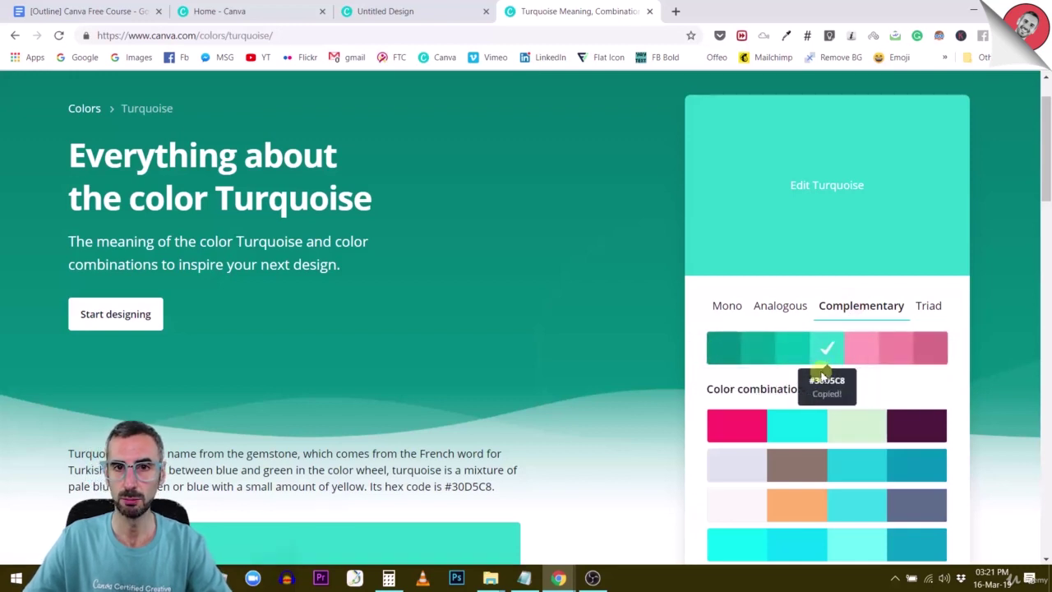
left_click(399, 11)
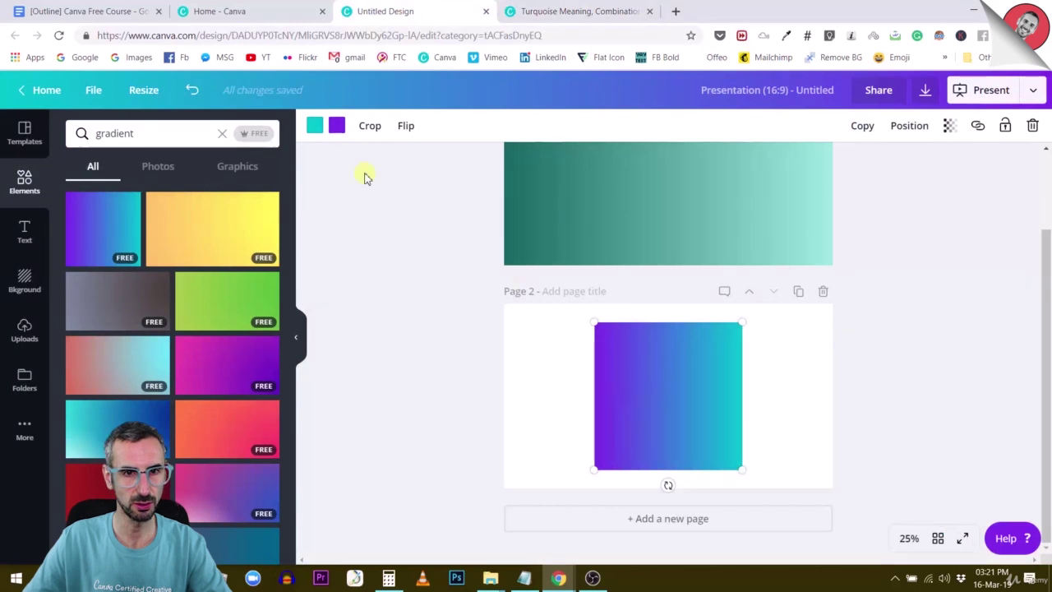
Set the page 2 gradient's turquoise end to the custom colour #30D5C8.
left_click(315, 128)
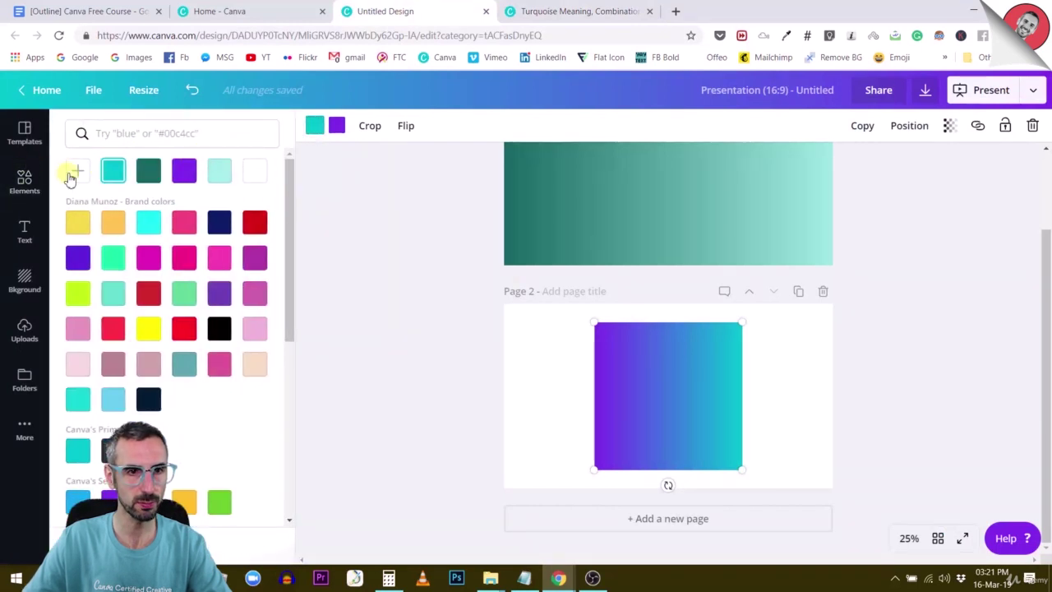
left_click(78, 173)
left_click(174, 312)
key("ctrl+v")
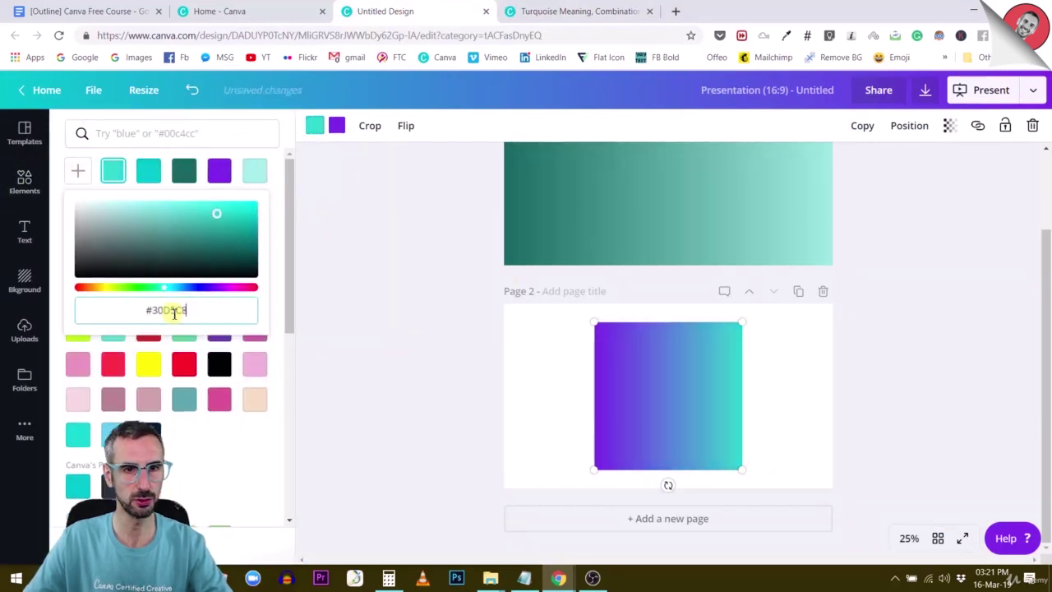
left_click(351, 349)
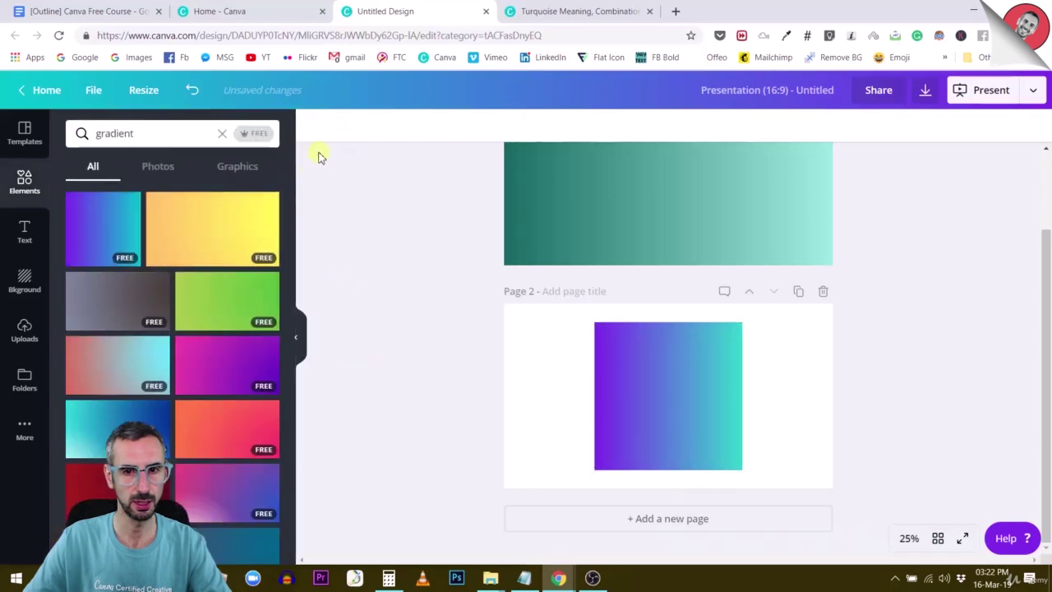
Copy pink #FF9DB6 from the Turquoise page and apply it to the gradient's purple end.
left_click(648, 370)
left_click(337, 125)
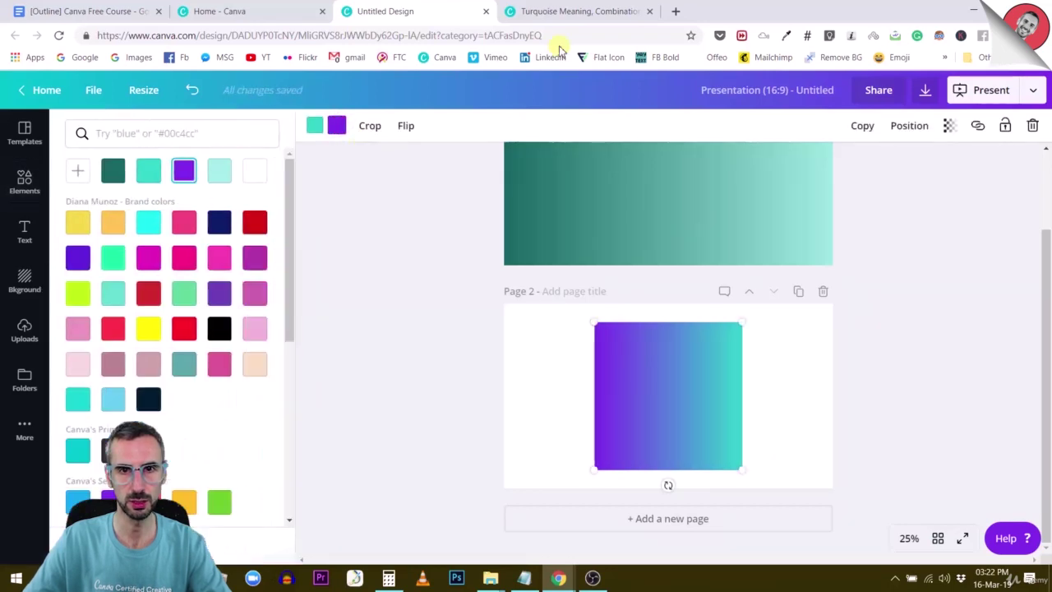
left_click(579, 11)
left_click(855, 354)
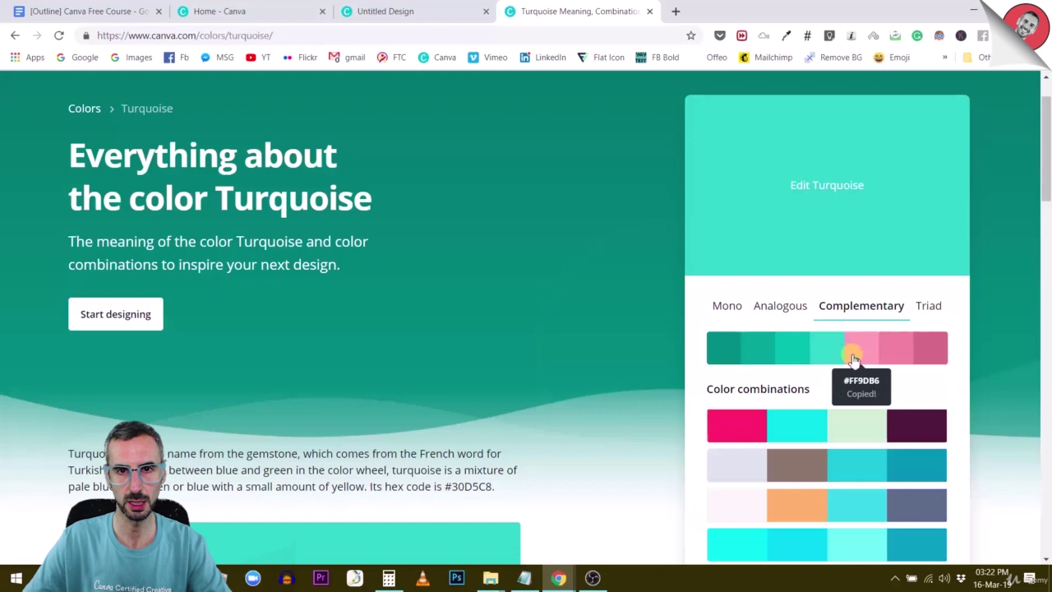
left_click(435, 12)
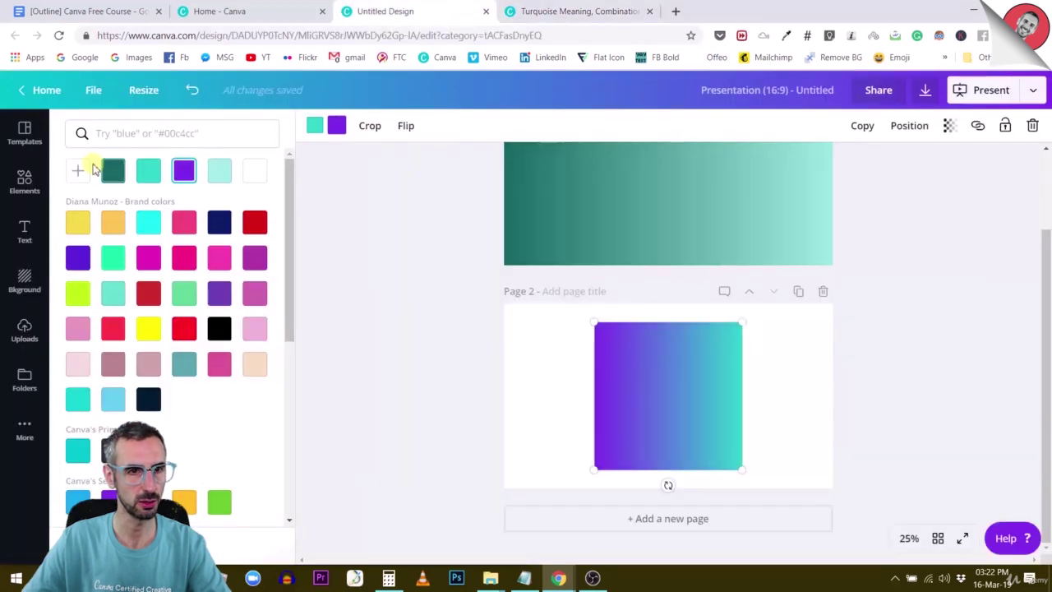
left_click(84, 171)
triple_click(178, 307)
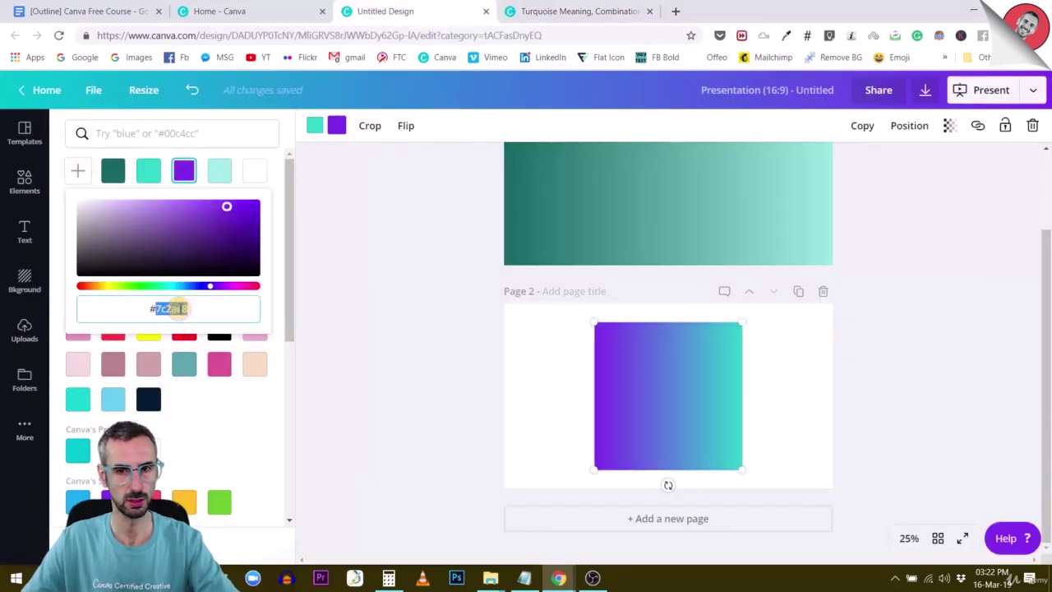
key("ctrl+v")
left_click(810, 381)
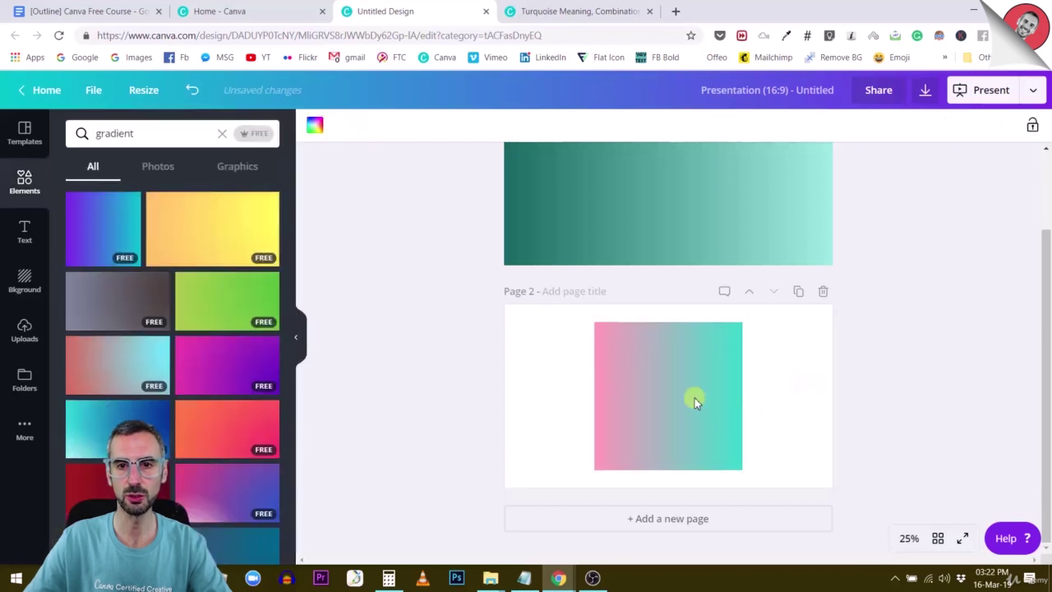
Drag the gradient's corners out so it covers the whole of page 2.
left_click(694, 398)
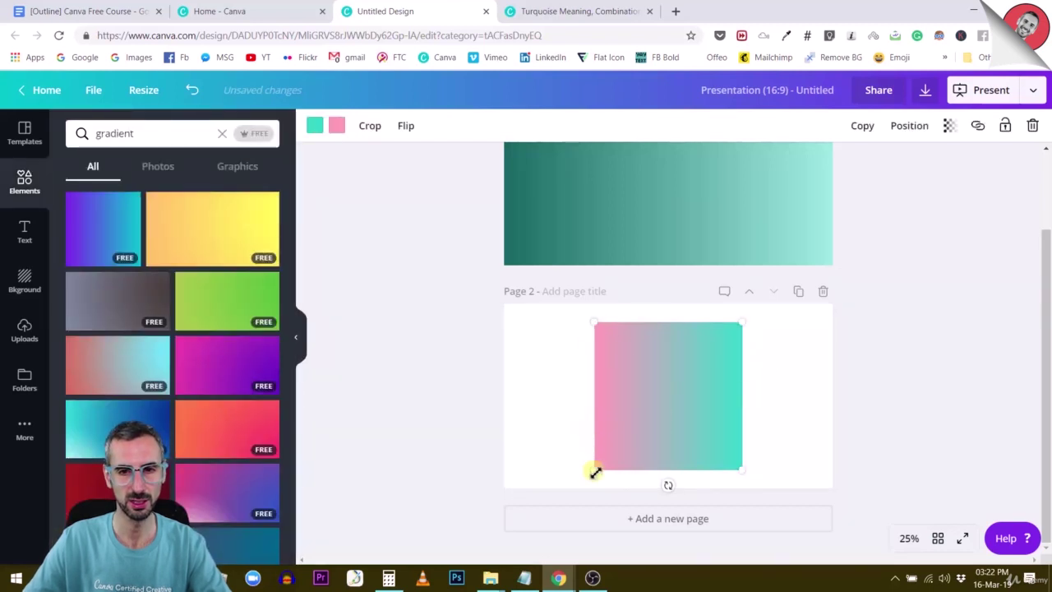
left_click_drag(595, 472, 440, 506)
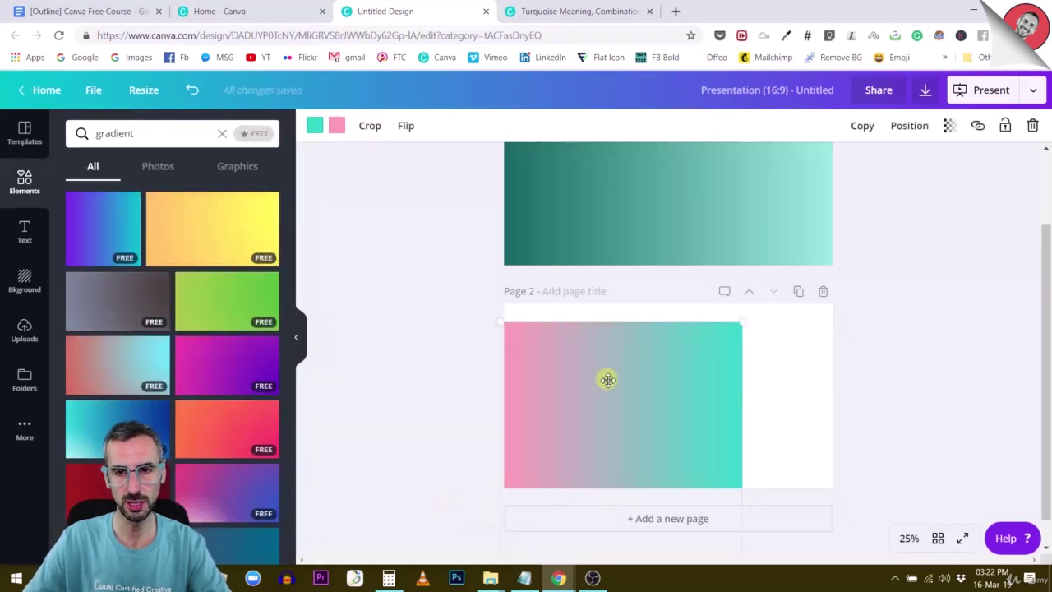
left_click_drag(742, 324, 864, 292)
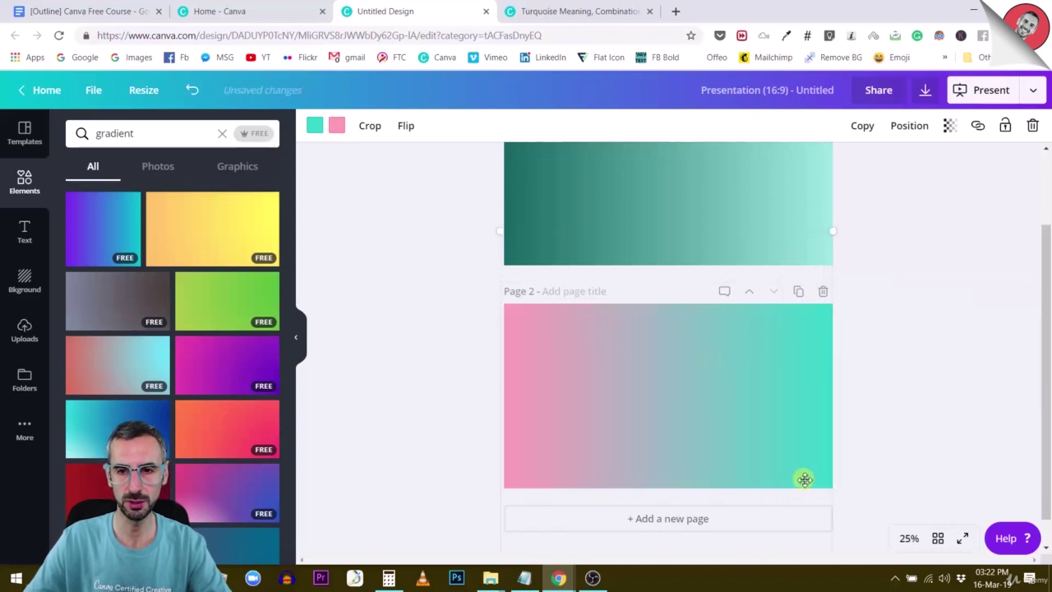
scroll(739, 411, "up", 1)
scroll(617, 272, "down", 2)
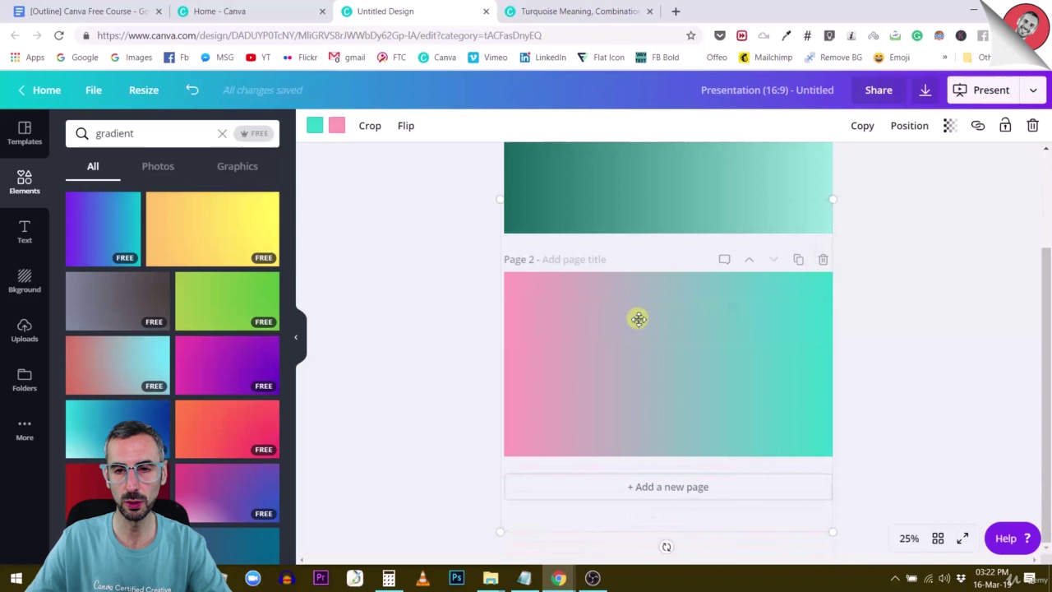
left_click(907, 318)
Add a blank third page below page 2.
scroll(197, 380, "down", 2)
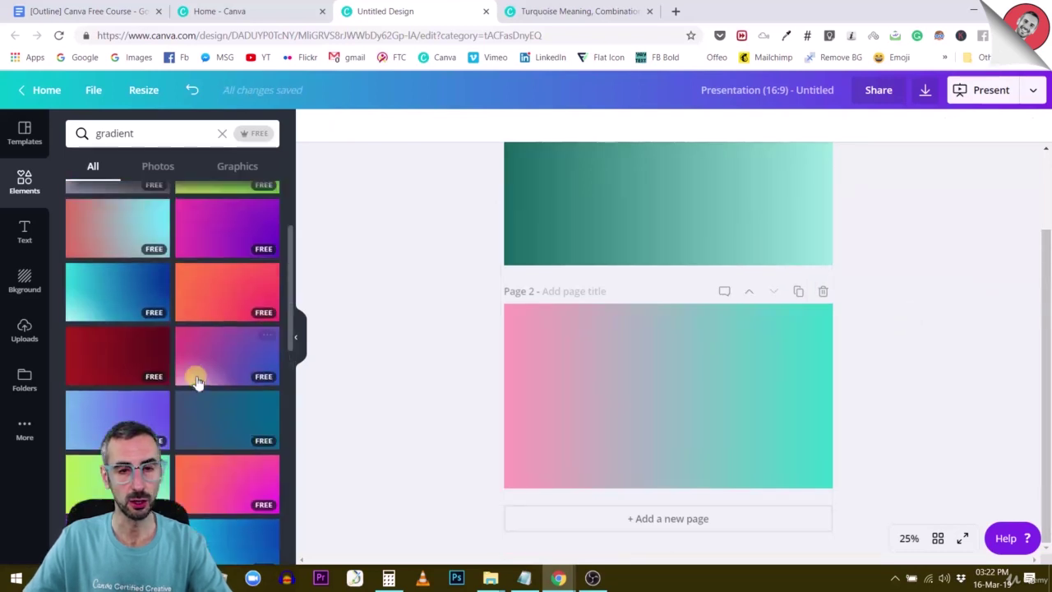
scroll(201, 374, "up", 3)
scroll(658, 371, "up", 1)
scroll(657, 374, "down", 1)
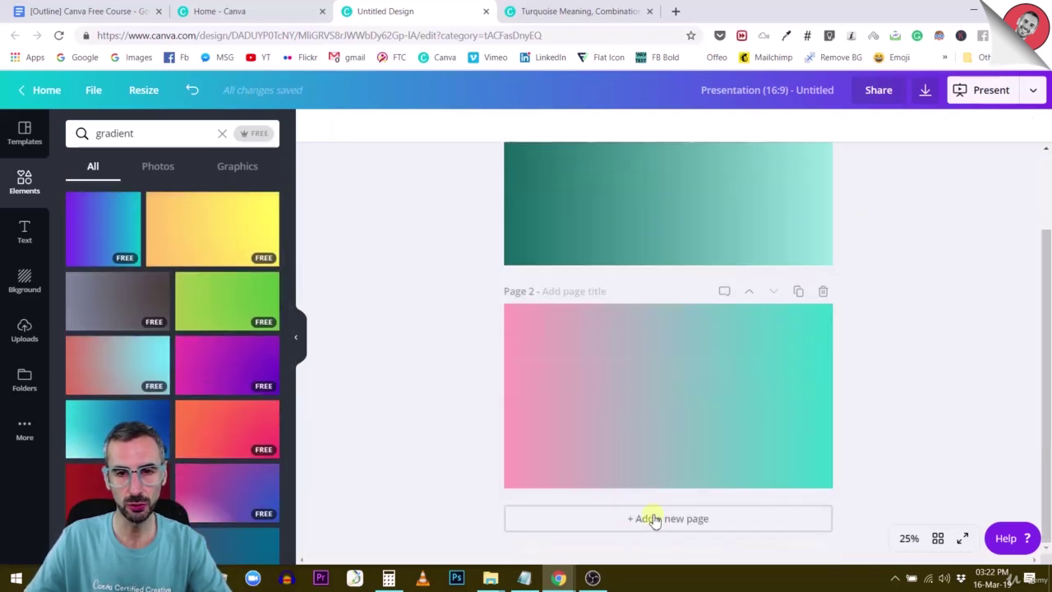
left_click(654, 518)
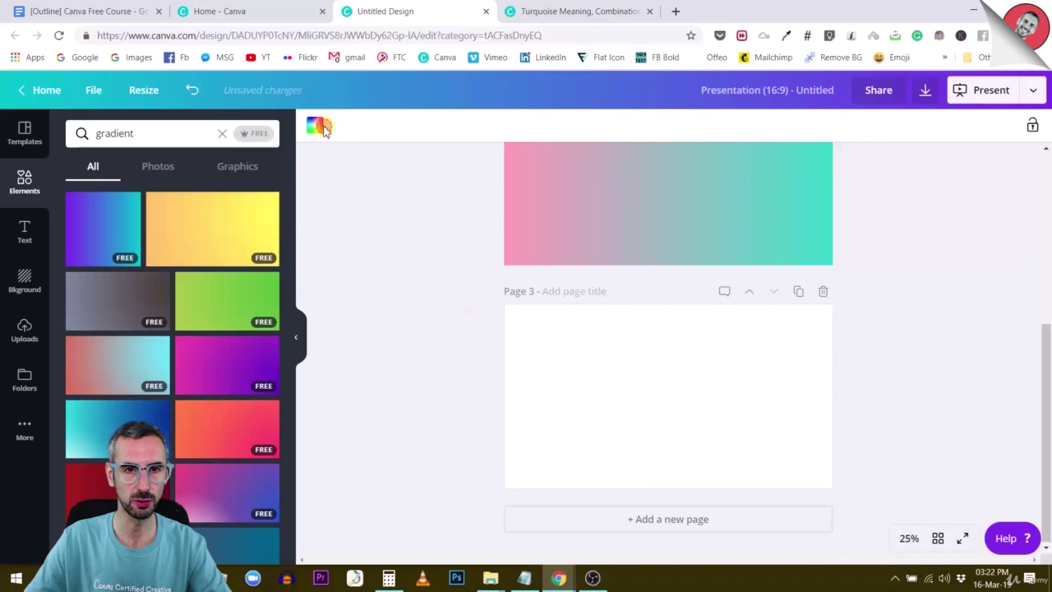
Place a purple gradient on page 3 and browse the Canva Colors list for Red Orange.
left_click(313, 131)
left_click(530, 13)
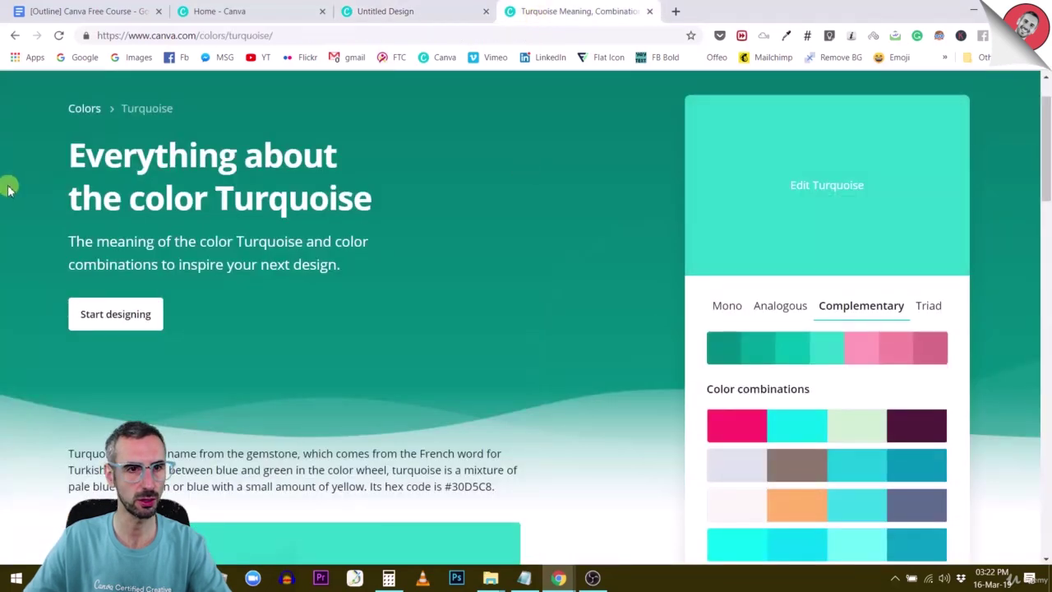
scroll(123, 218, "up", 1)
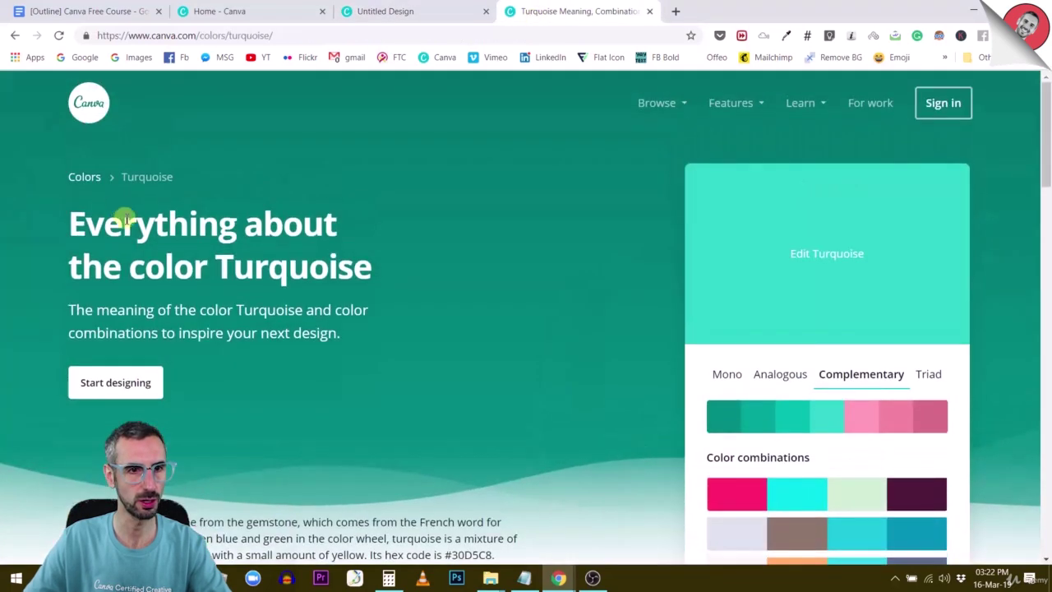
left_click(92, 183)
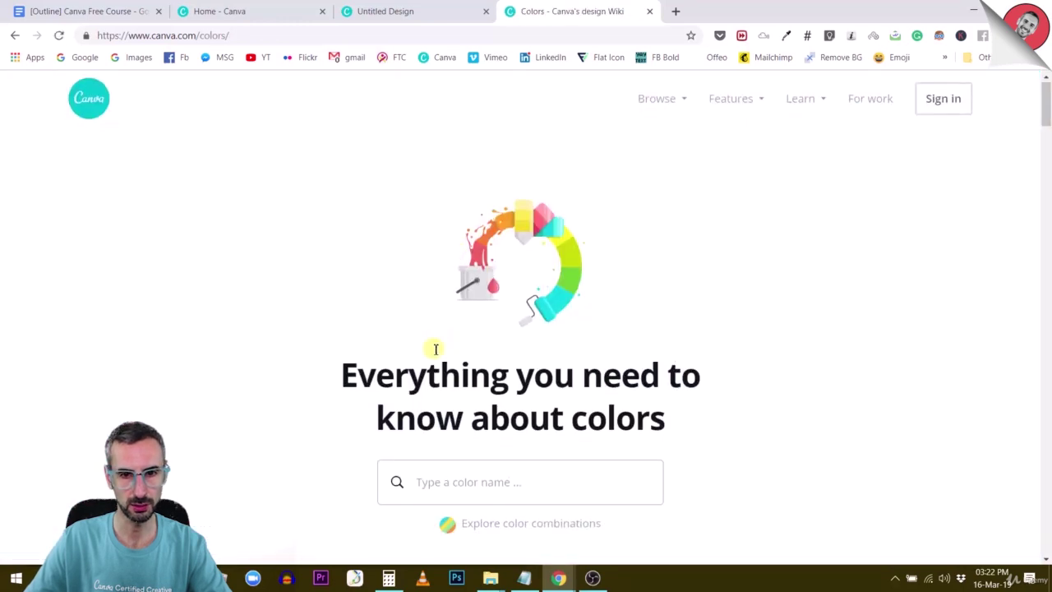
scroll(434, 348, "down", 3)
scroll(443, 362, "down", 5)
scroll(441, 359, "up", 1)
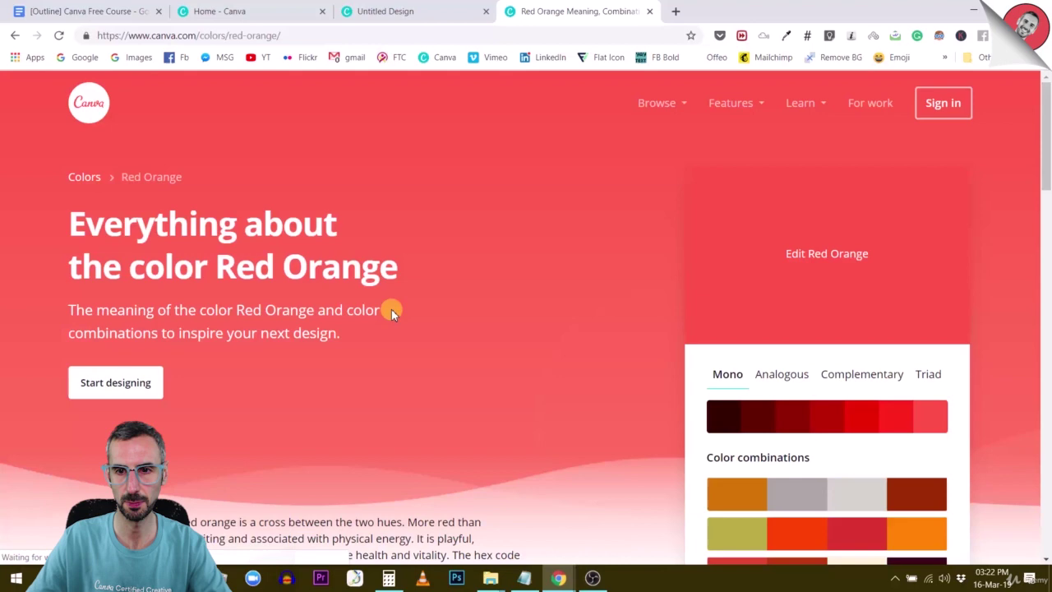
scroll(827, 421, "down", 2)
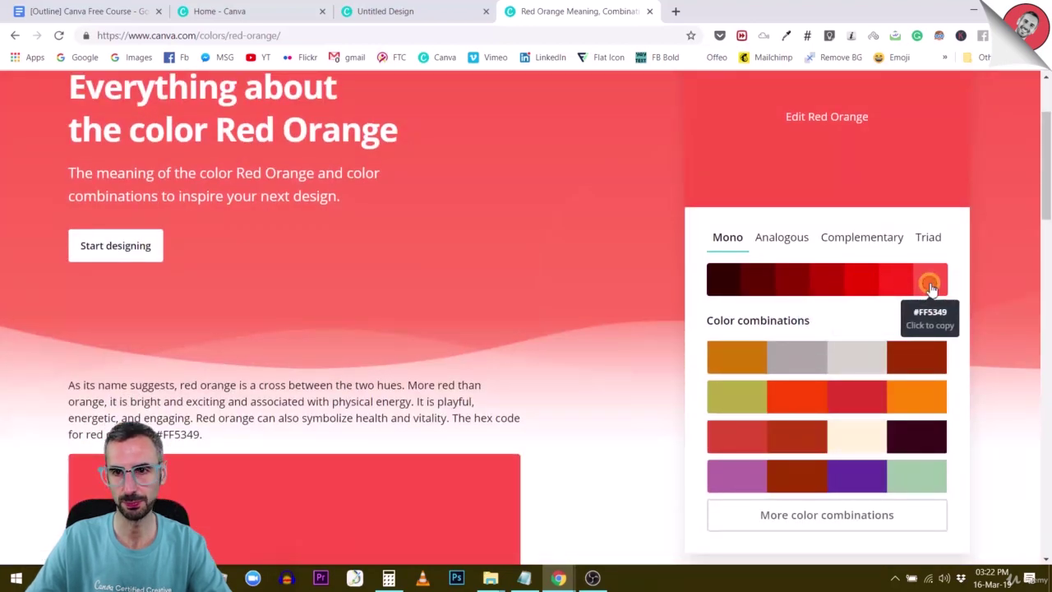
Recolour the page 3 gradient: teal becomes custom hex FF5349, purple becomes white.
left_click(424, 13)
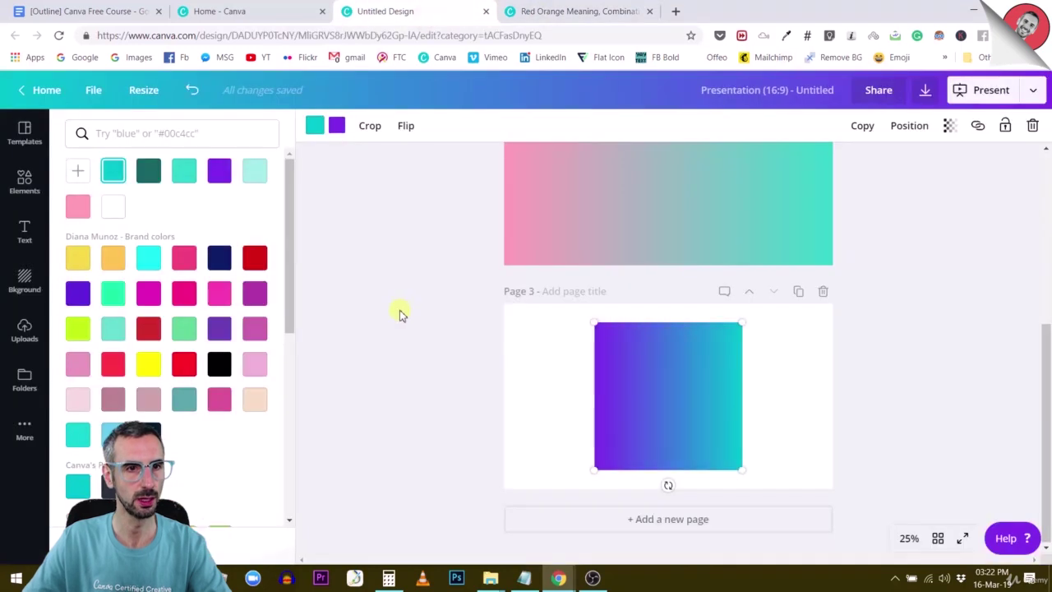
left_click(315, 125)
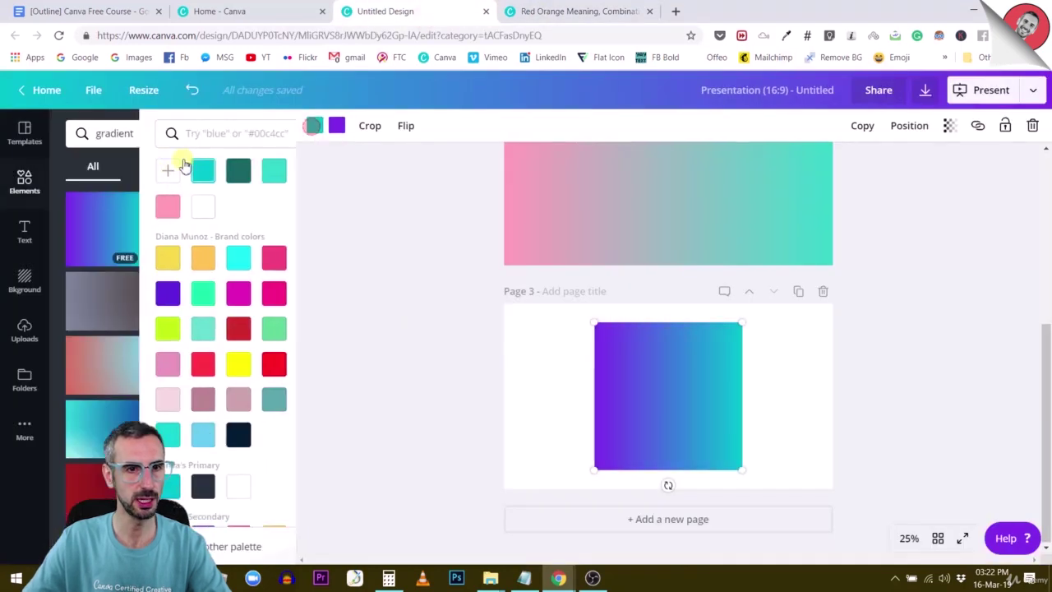
left_click(314, 125)
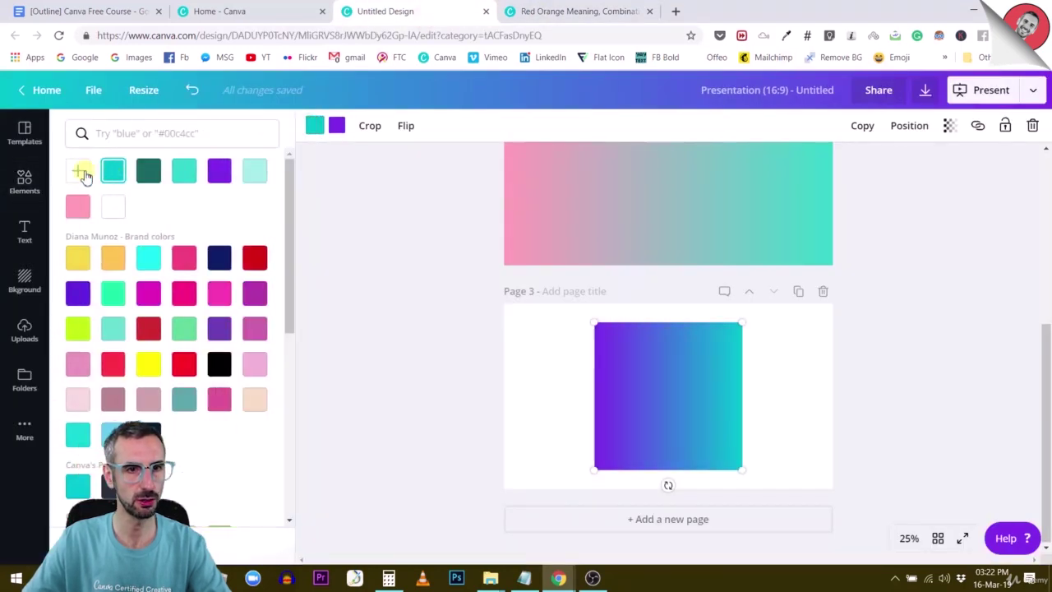
left_click(77, 170)
double_click(158, 308)
type("FF5349")
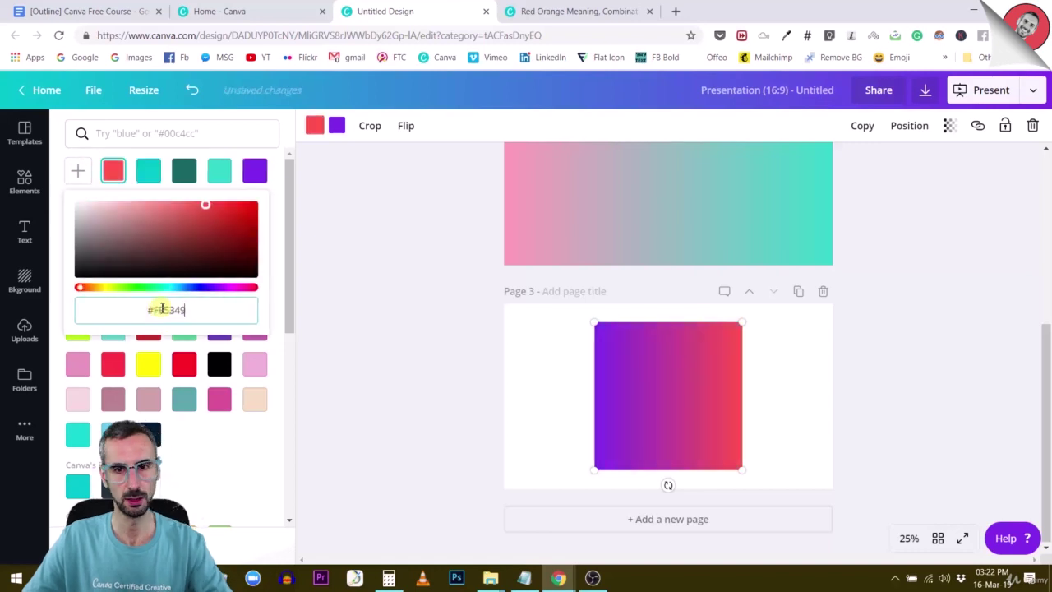
left_click(339, 128)
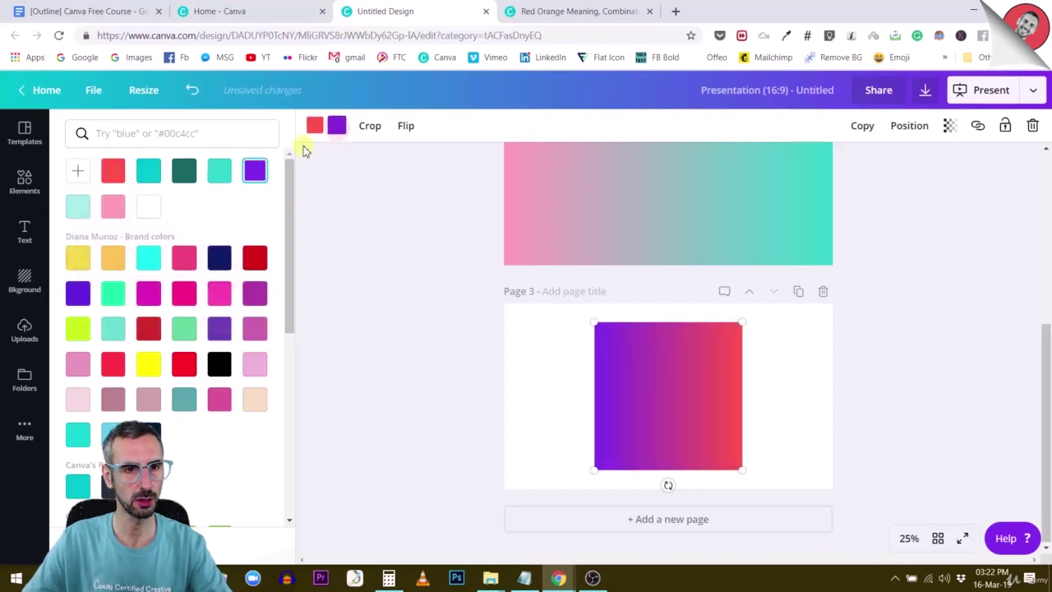
left_click(148, 207)
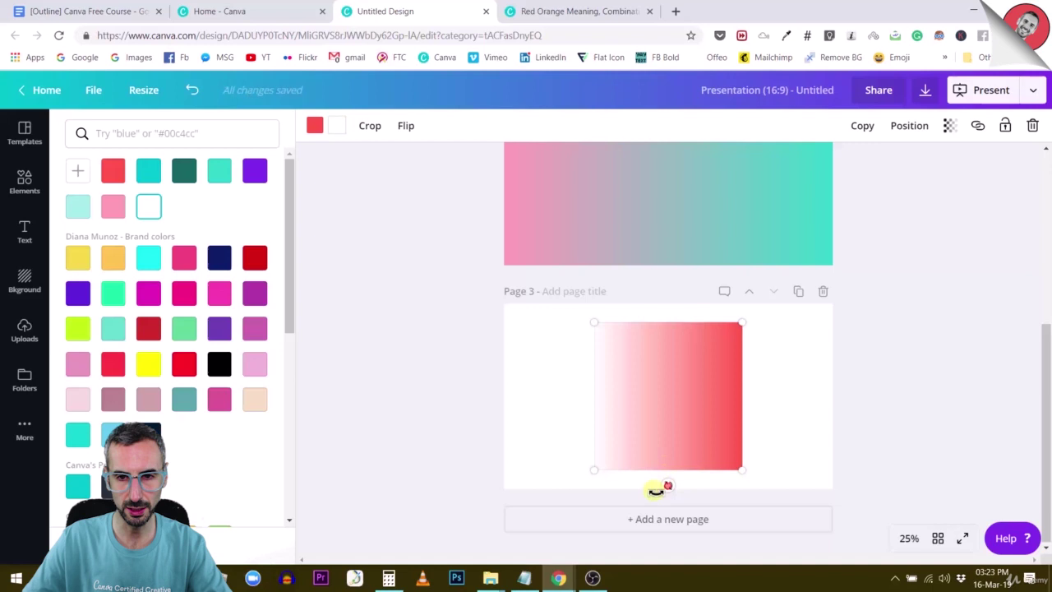
Rotate the gradient about 180° and stretch and position it to cover all of page 3.
left_click_drag(655, 491, 669, 303)
left_click_drag(537, 317, 431, 308)
left_click_drag(741, 475, 832, 514)
left_click(904, 420)
left_click_drag(712, 392, 612, 392)
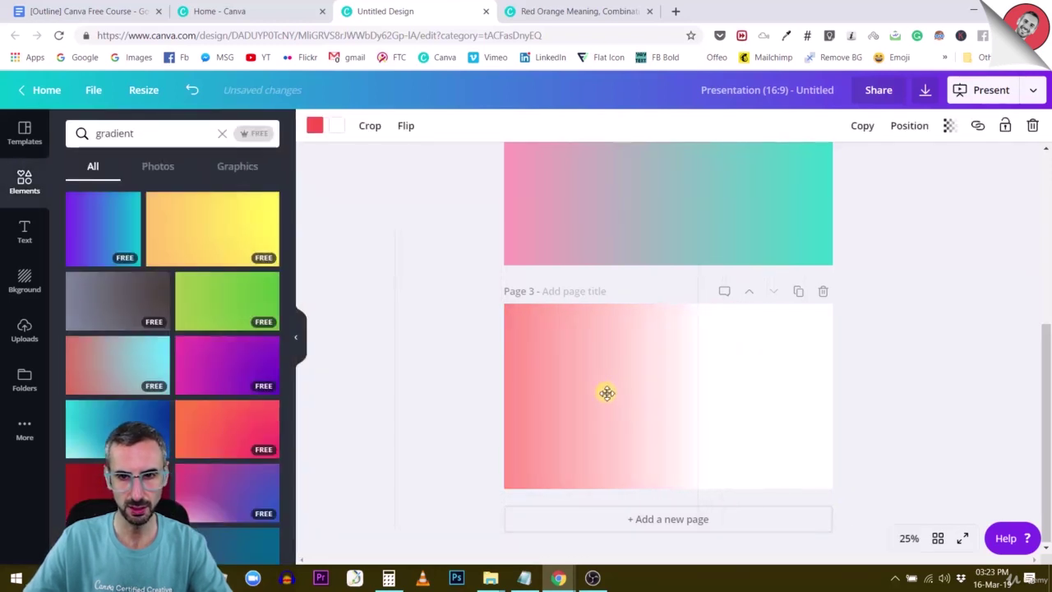
left_click(881, 315)
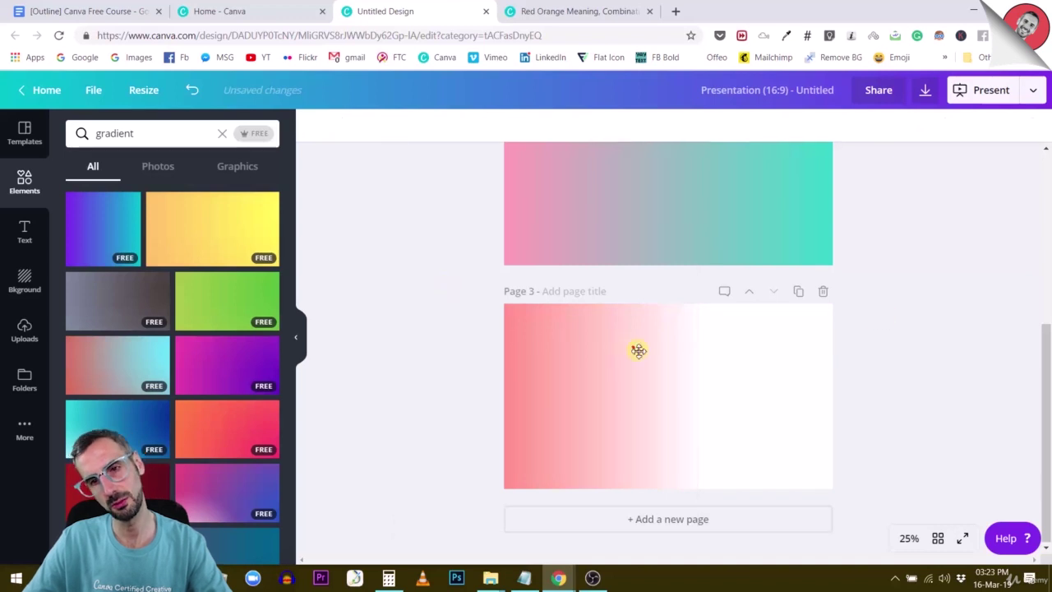
left_click_drag(639, 351, 655, 353)
left_click(958, 376)
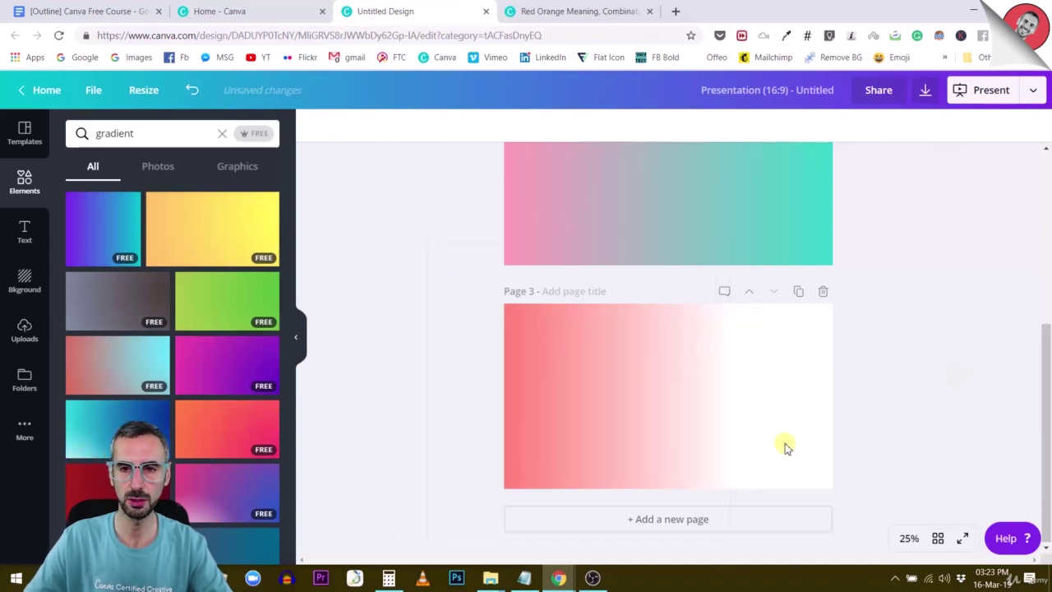
Search Elements for 'angry' and place the angry man photo at the bottom right of page 3.
left_click(111, 134)
double_click(110, 134)
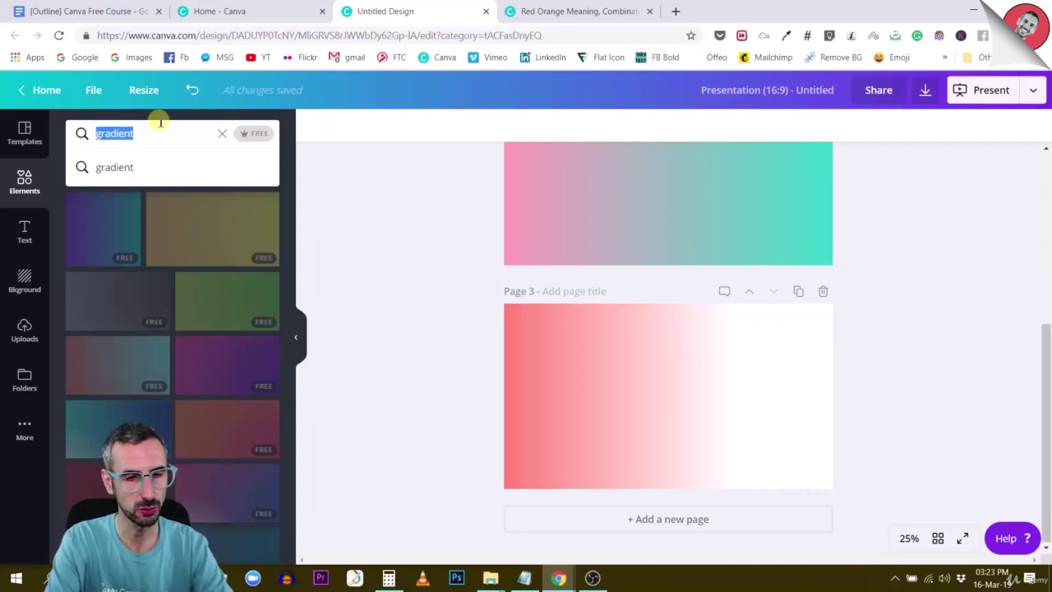
type("angry")
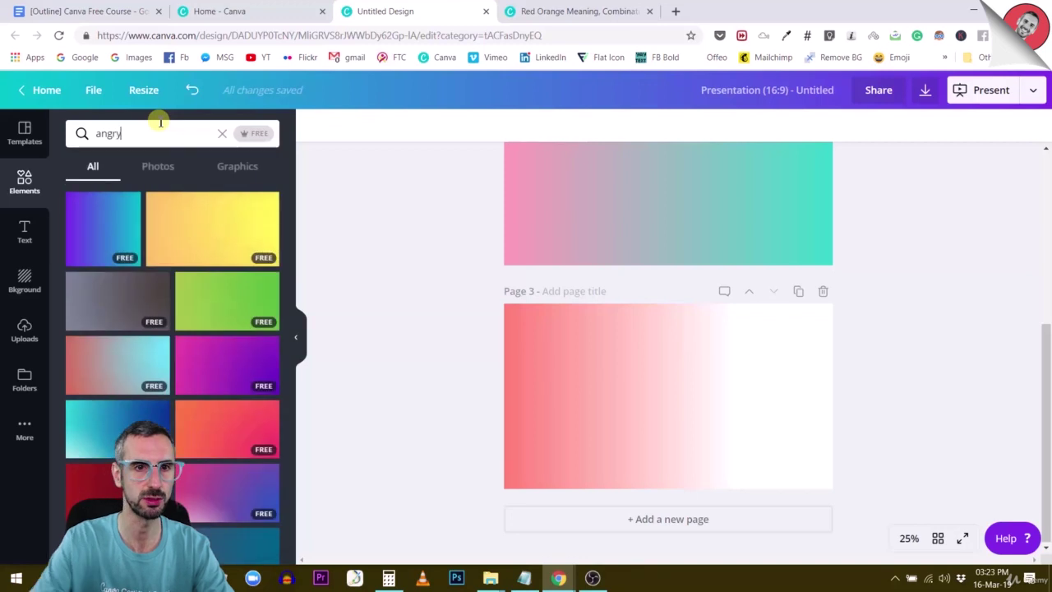
key("Return")
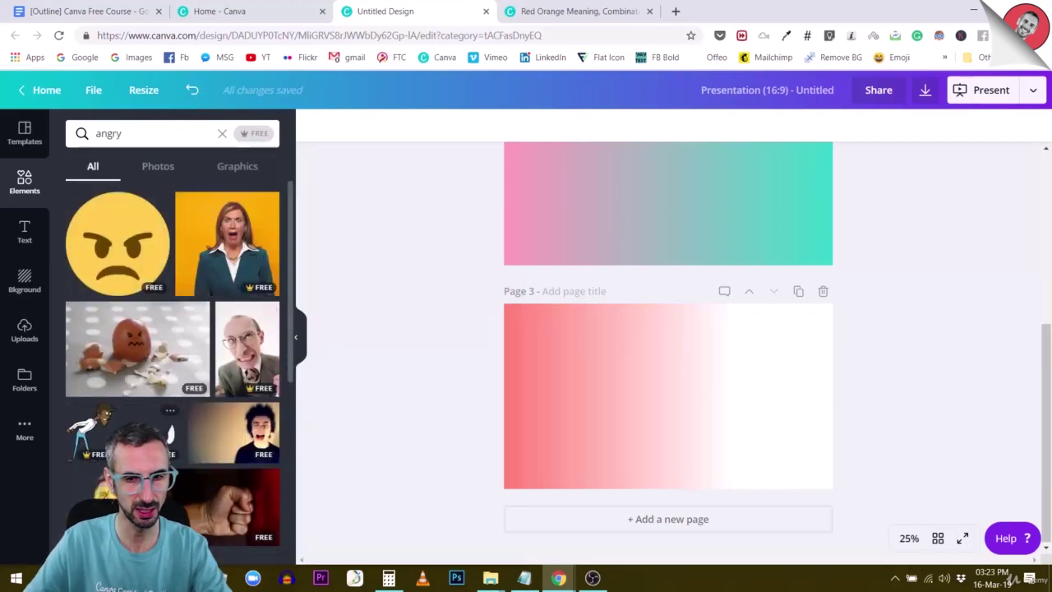
left_click(262, 321)
left_click_drag(614, 459, 705, 431)
left_click(896, 397)
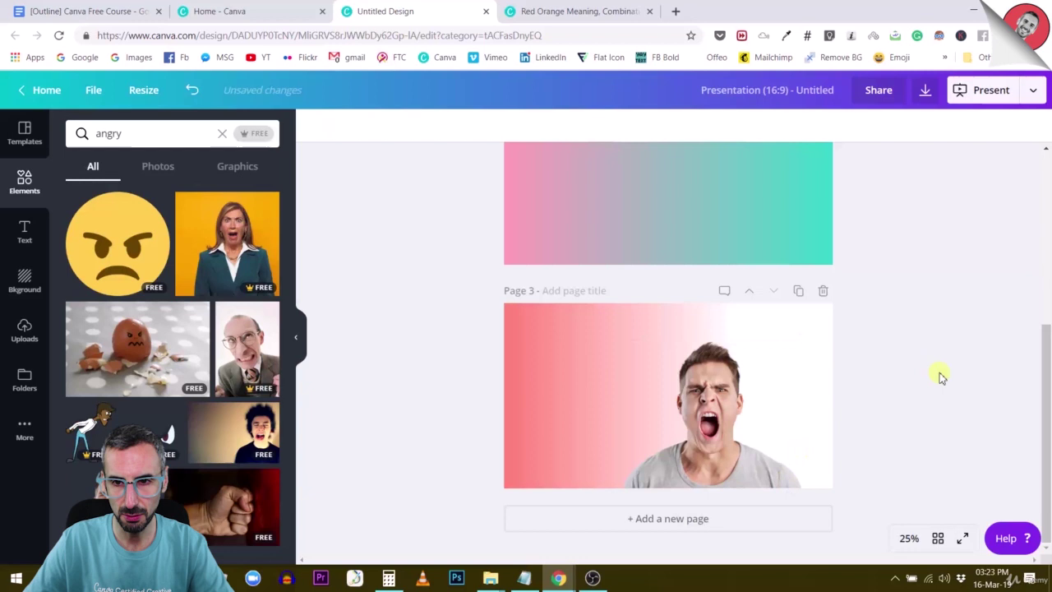
At 50% zoom, delete the shouting man photo from page 3.
left_click(909, 540)
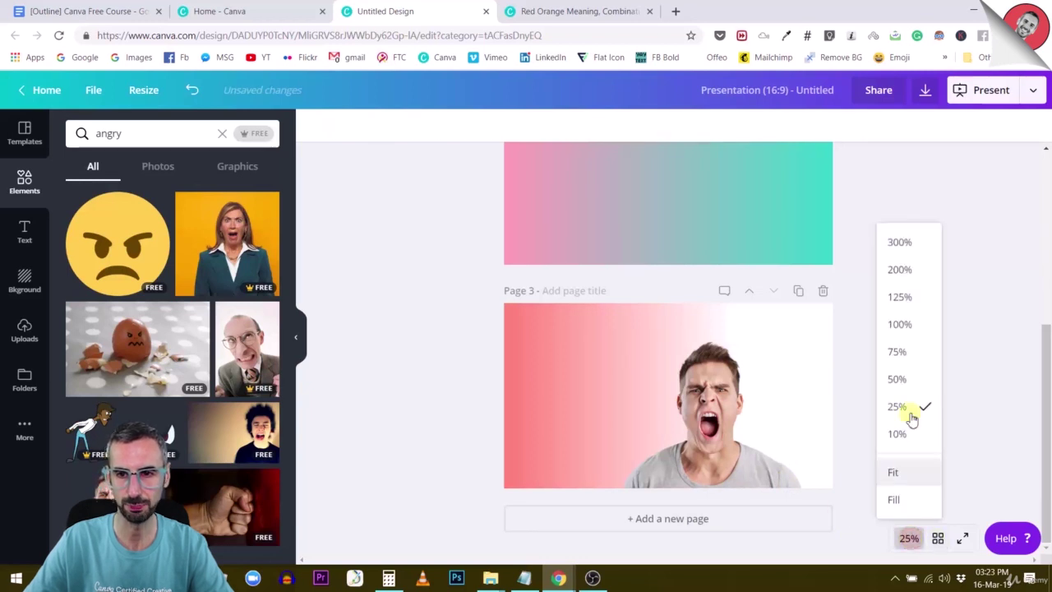
left_click(909, 378)
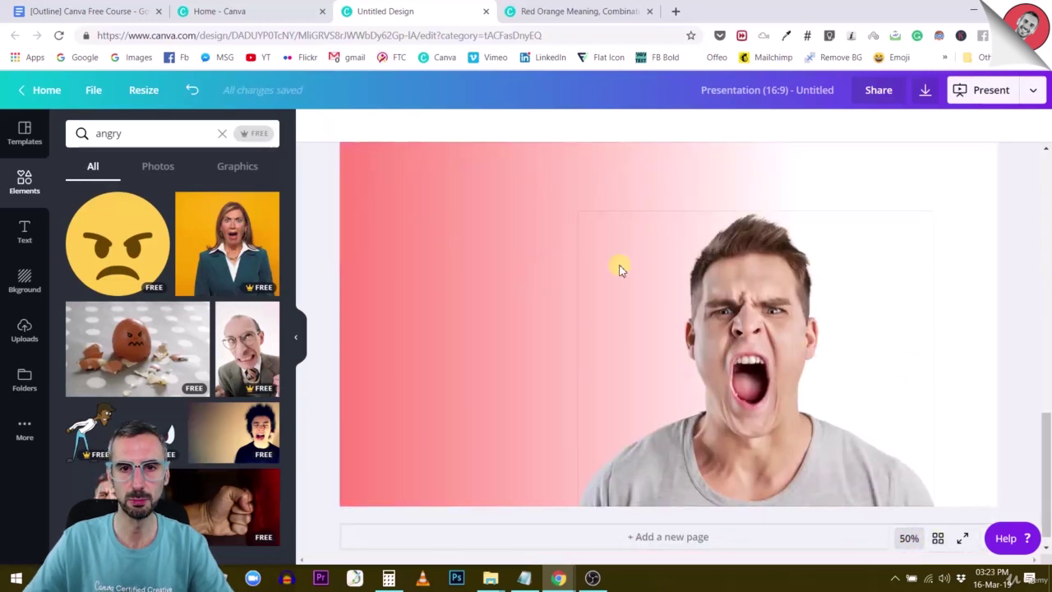
scroll(454, 222, "up", 1)
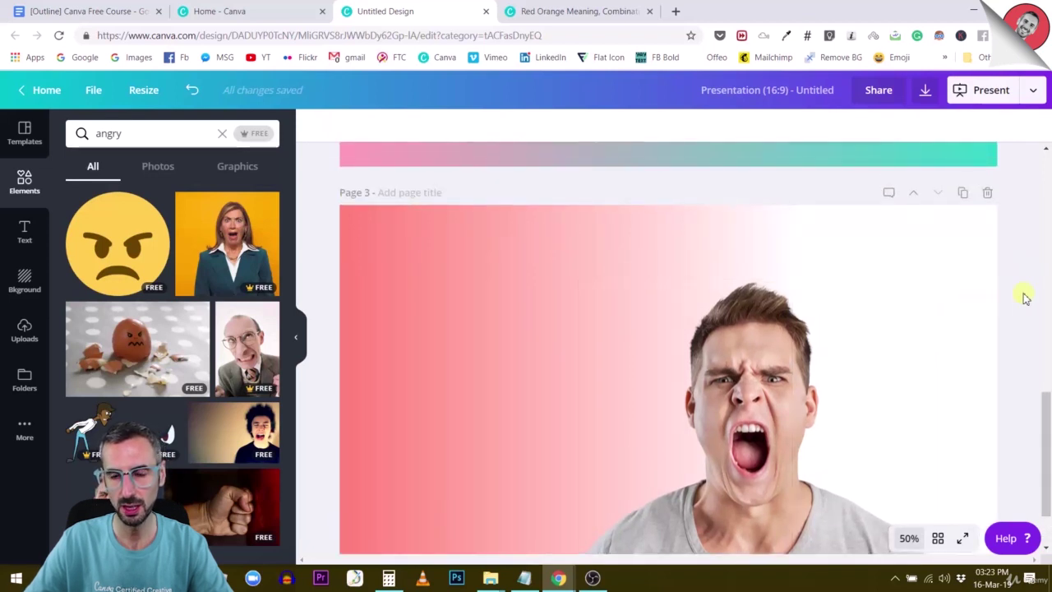
scroll(753, 338, "down", 1)
scroll(755, 411, "up", 1)
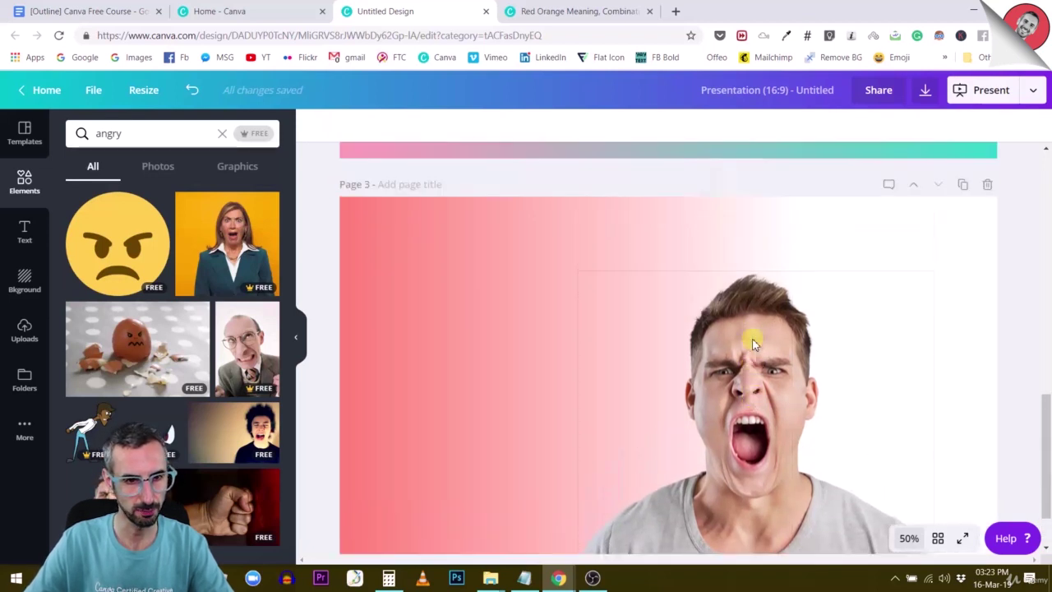
left_click(755, 423)
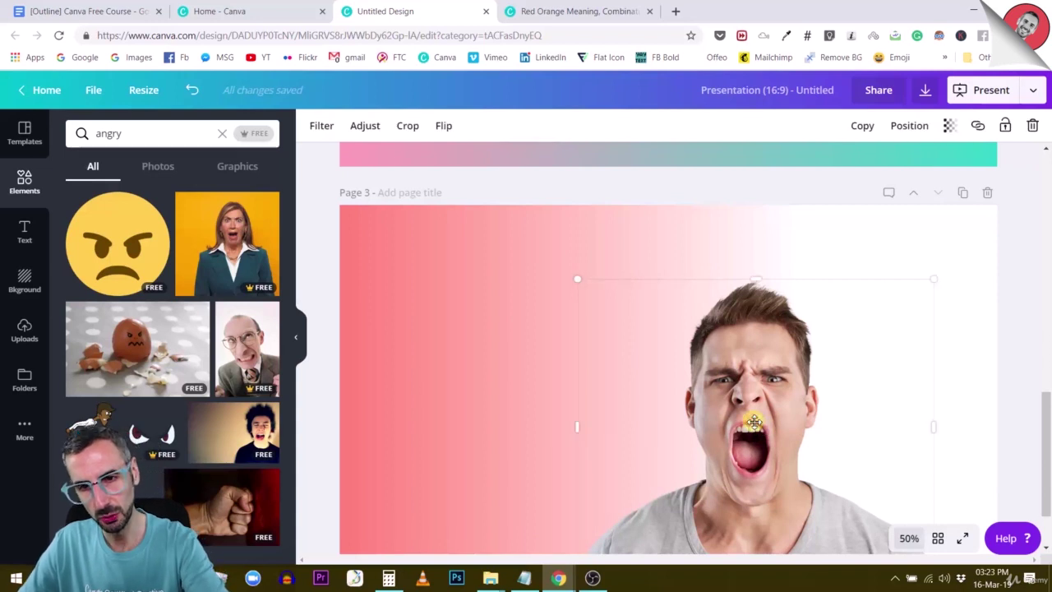
key("Delete")
scroll(751, 423, "up", 2)
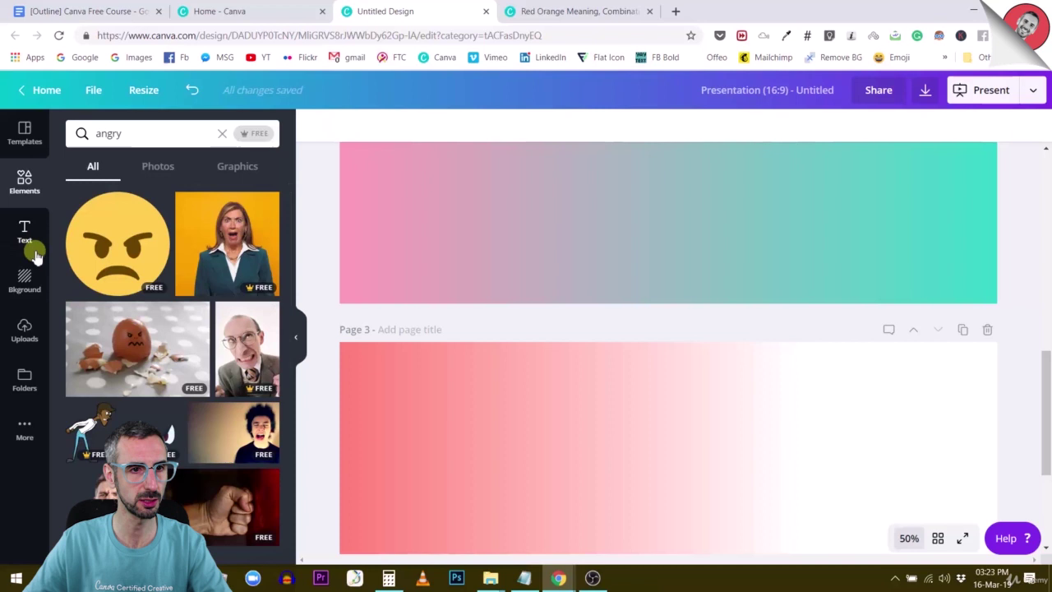
Search Elements for 'gradient' and add the first purple-to-teal gradient square, centred on page 3.
left_click_drag(145, 135, 57, 136)
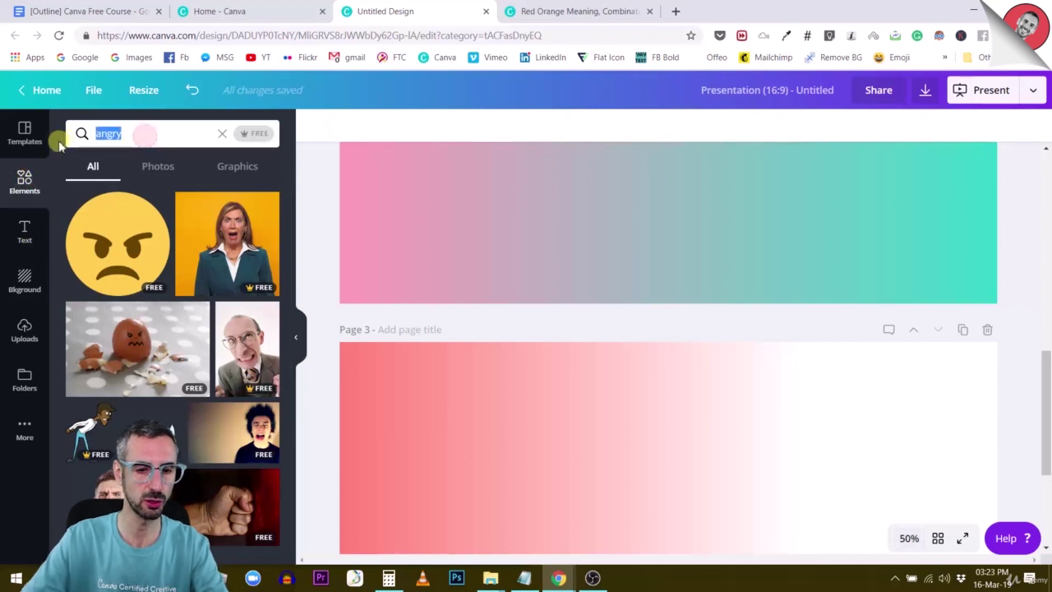
type("gradient")
key("Return")
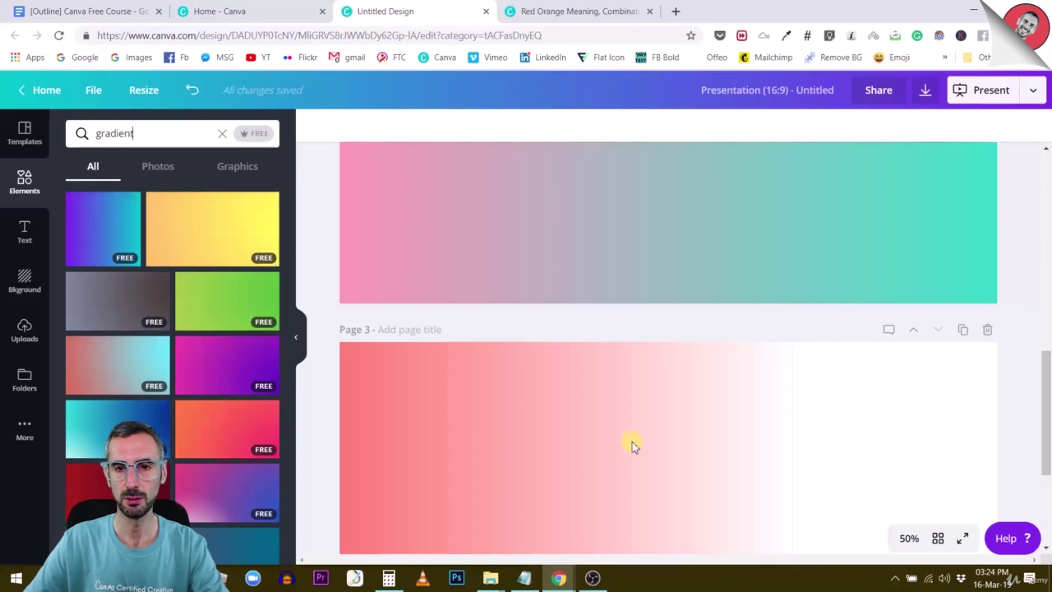
scroll(665, 386, "down", 3)
left_click(705, 334)
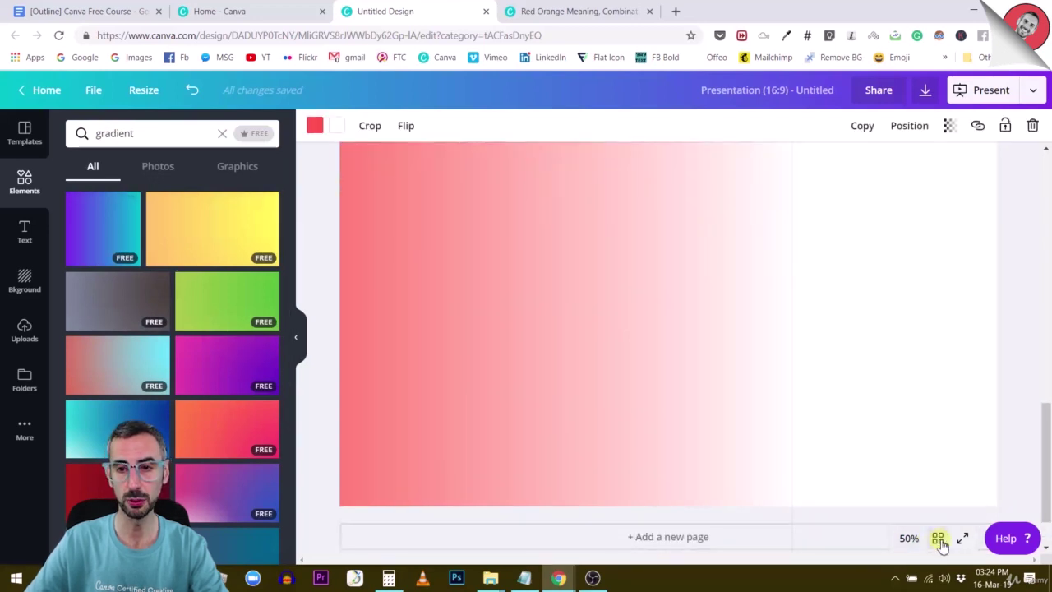
left_click(909, 538)
left_click(897, 407)
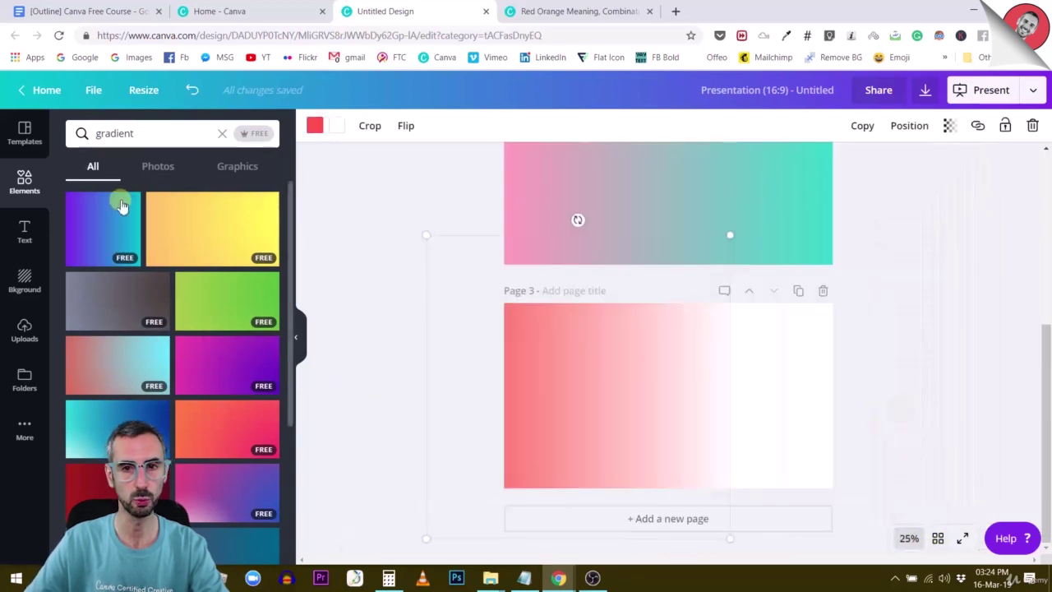
scroll(588, 370, "up", 1)
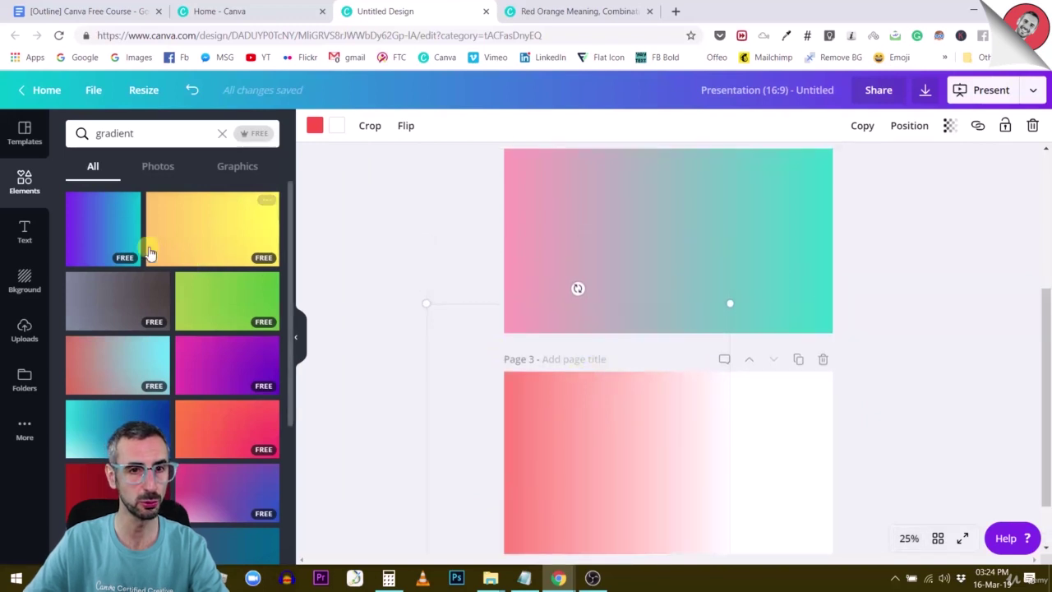
left_click(114, 243)
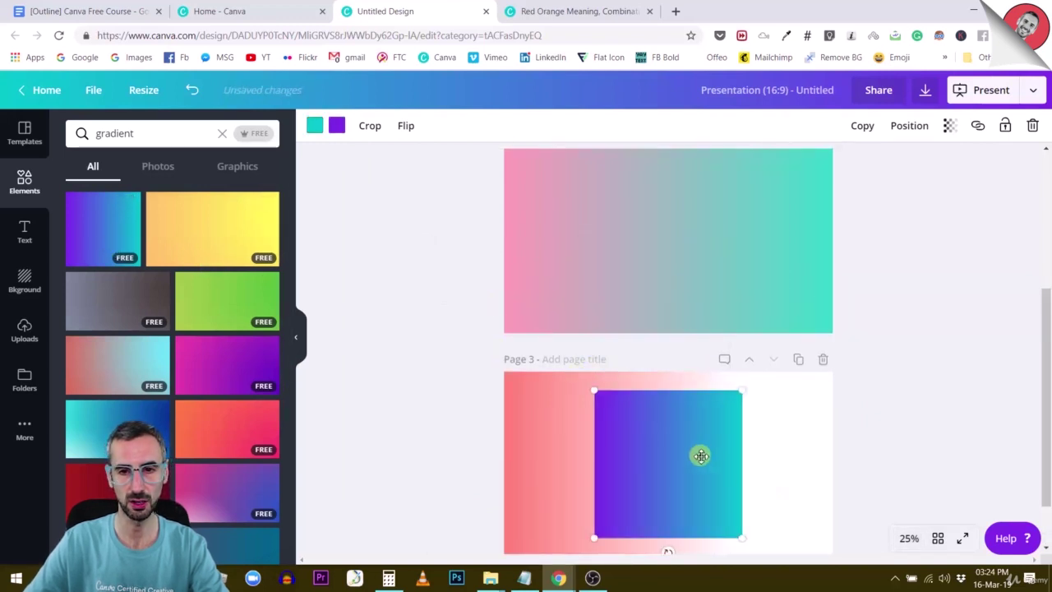
mouse_move(701, 456)
left_mouse_down()
mouse_move(656, 466)
mouse_move(699, 455)
left_mouse_up()
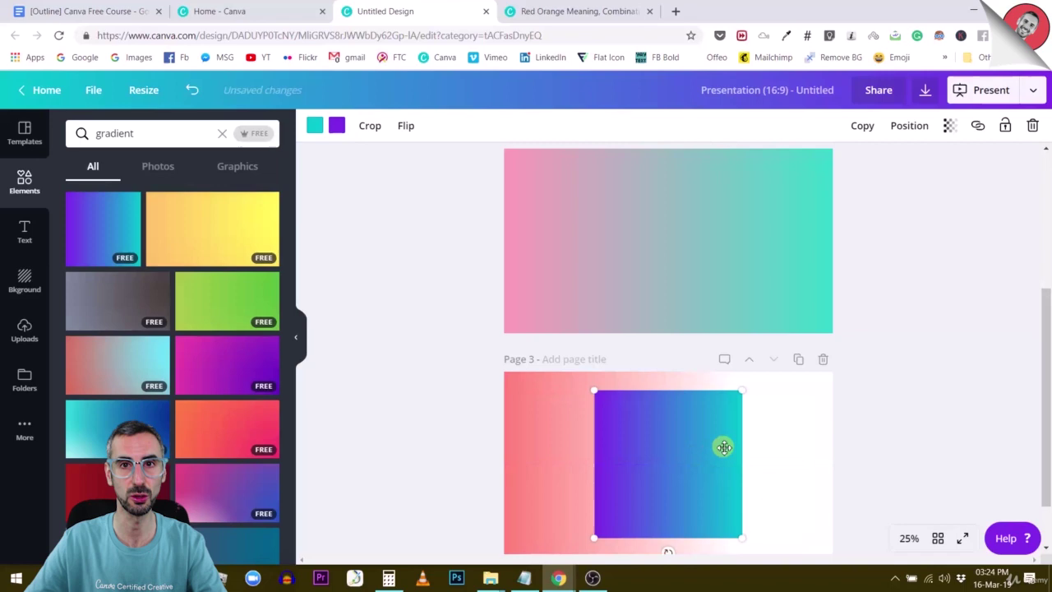